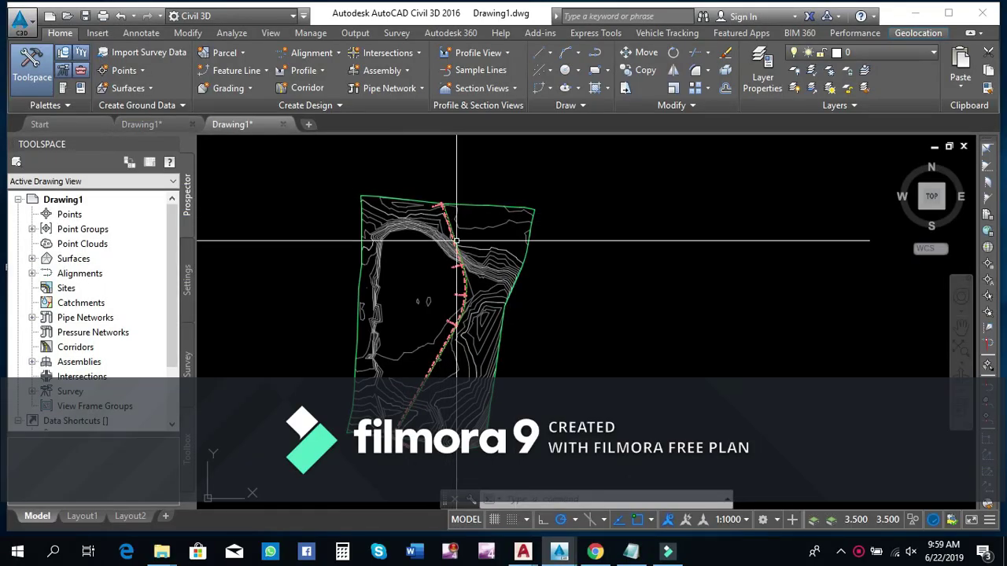
Open the alignment creation options list, then dismiss it without choosing any option
scroll(449, 211, "down", 8)
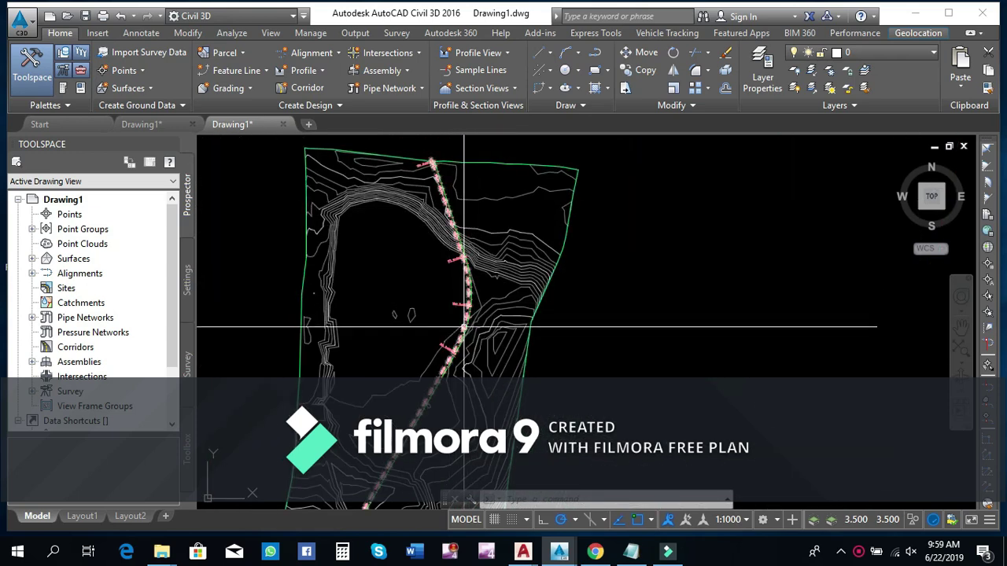
scroll(456, 228, "up", 5)
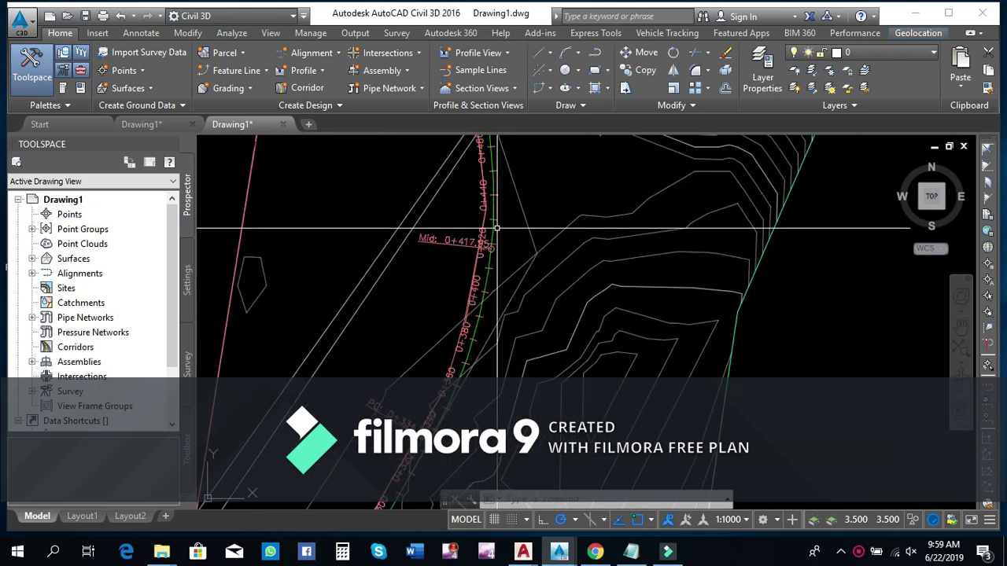
scroll(432, 236, "down", 5)
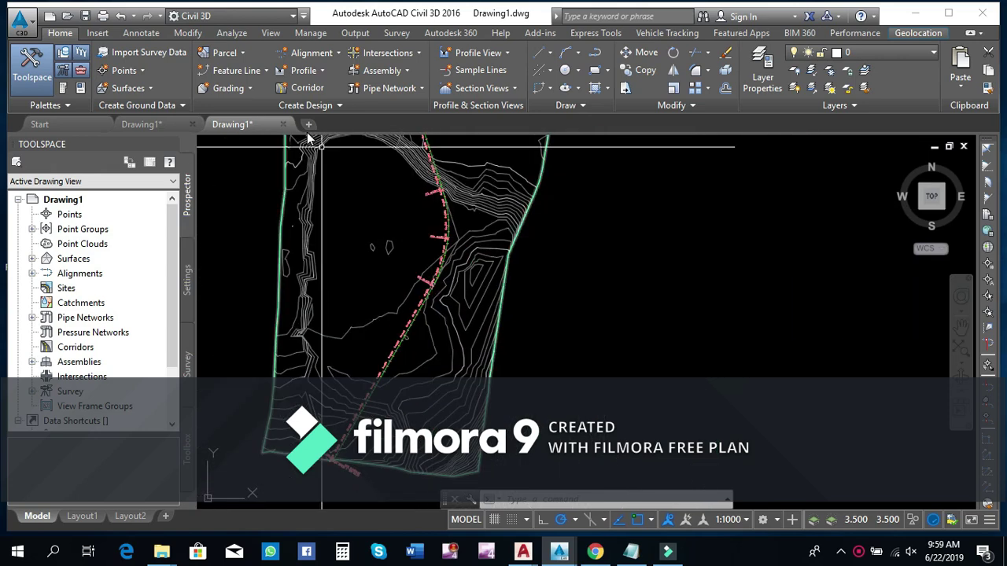
left_click(338, 55)
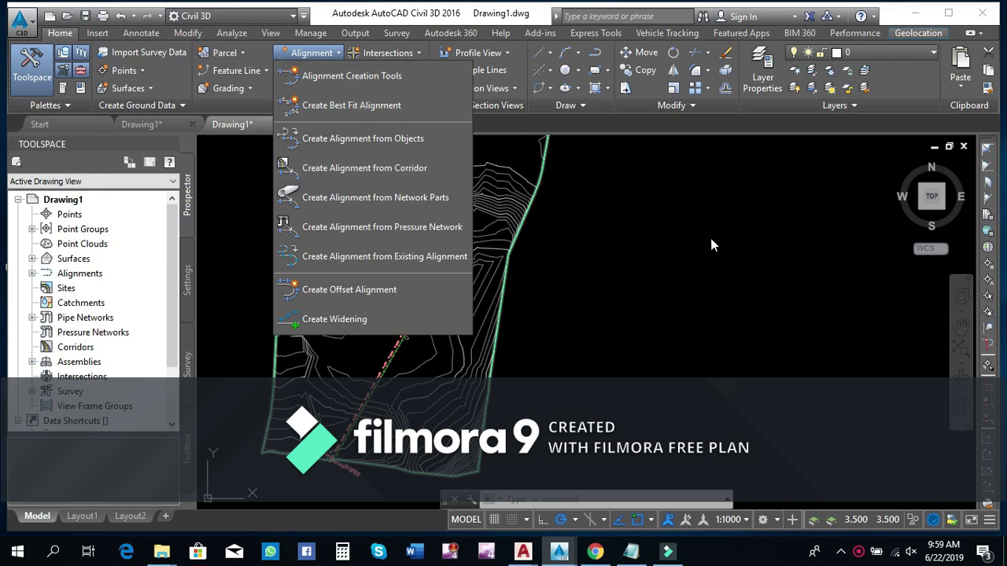
left_click(252, 180)
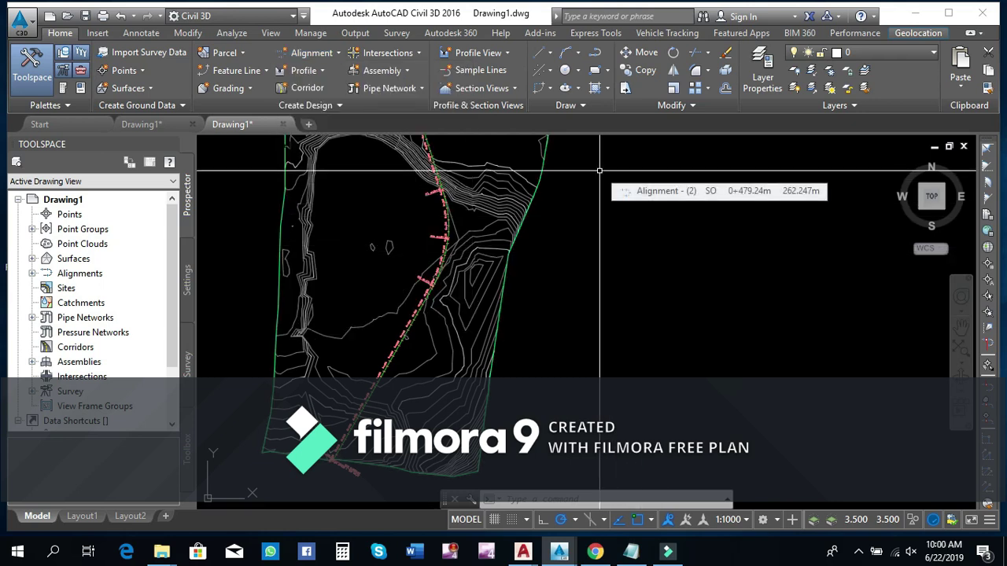
scroll(492, 221, "down", 2)
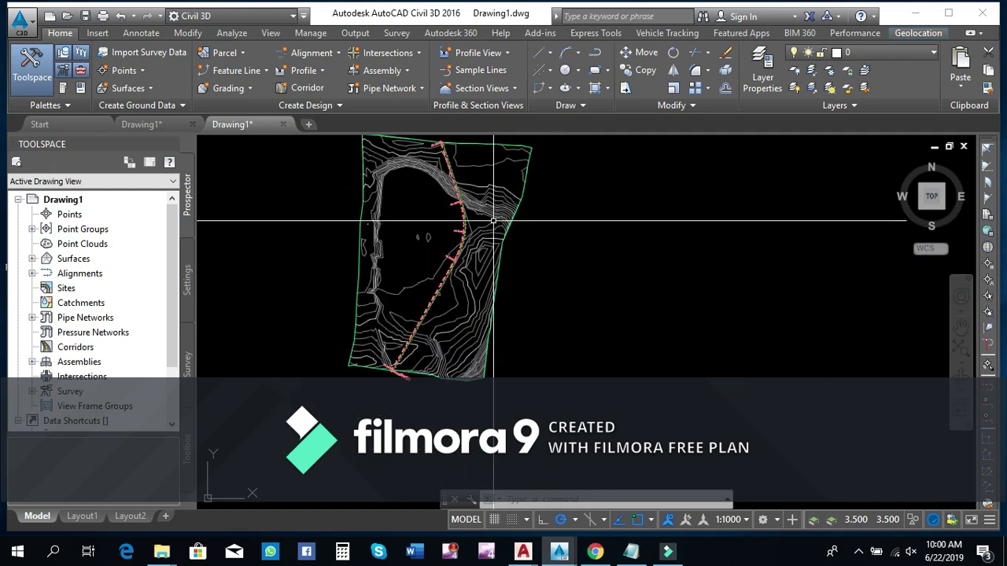
scroll(492, 221, "up", 2)
Draw a polyline with one bend point to the right of the contoured surface
left_click(596, 53)
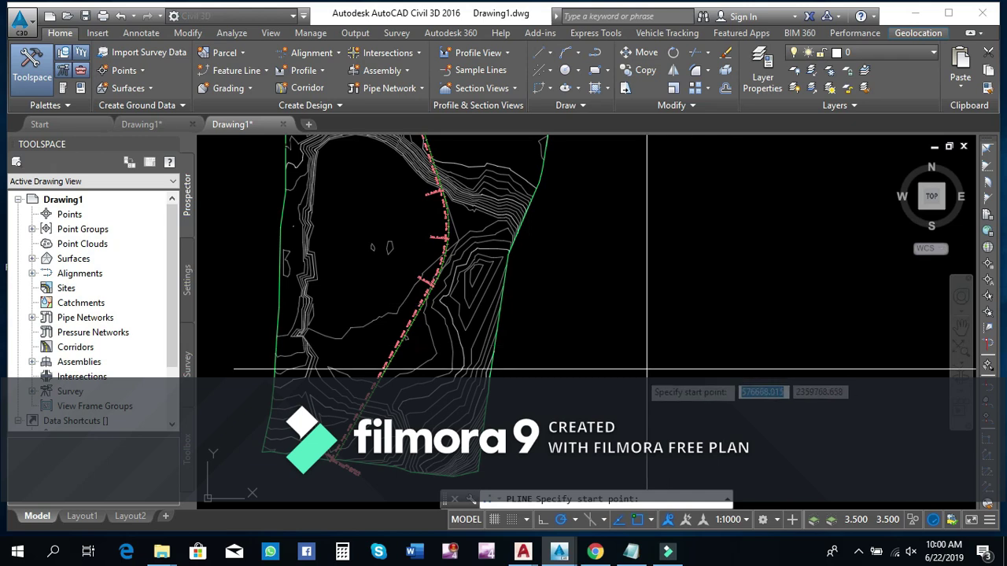
left_click(578, 394)
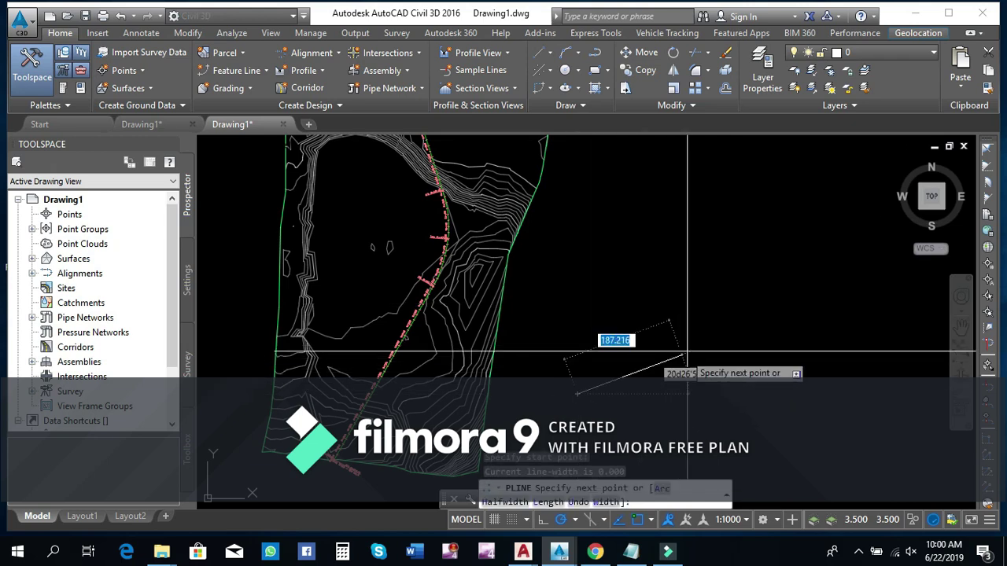
left_click(732, 297)
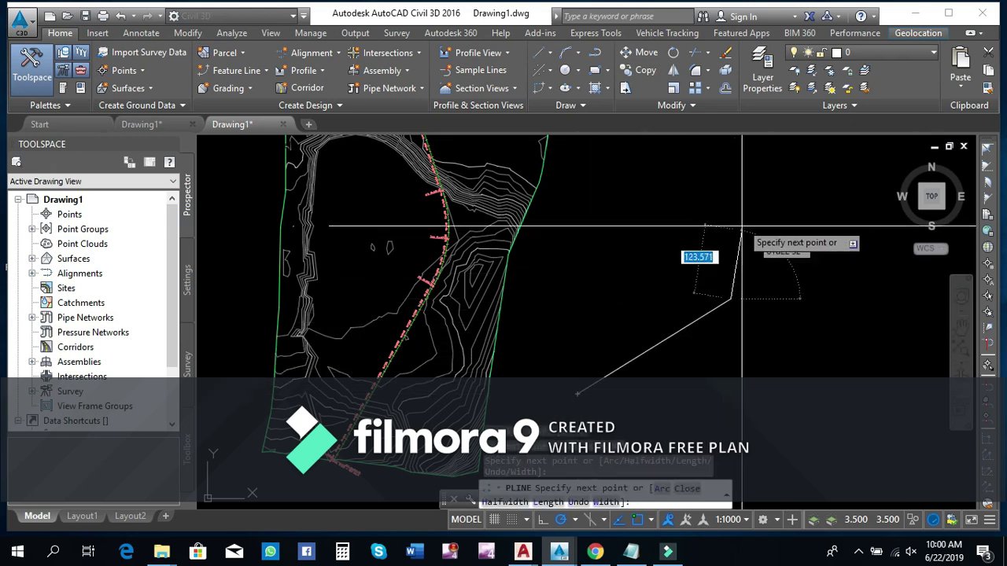
left_click(782, 162)
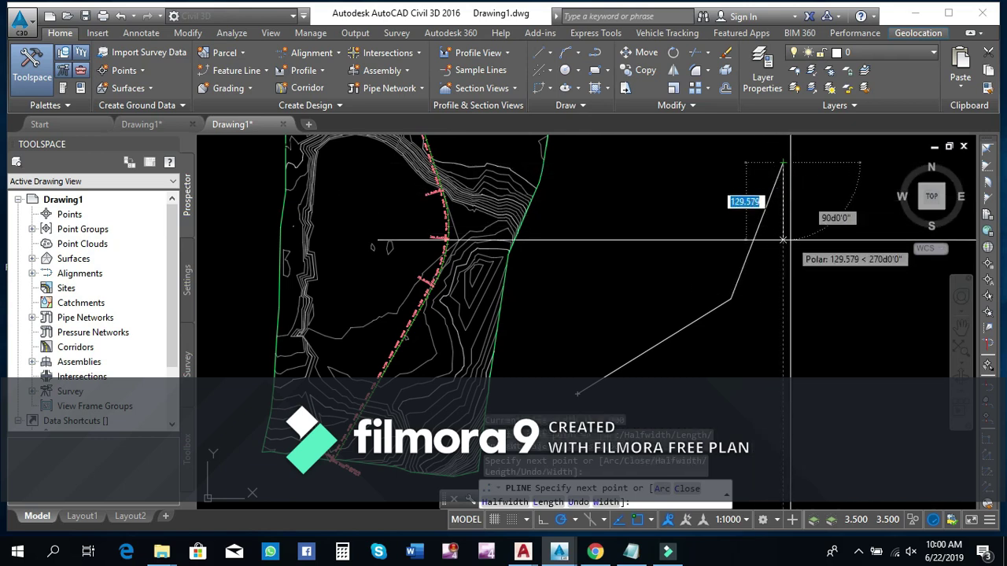
key("Escape")
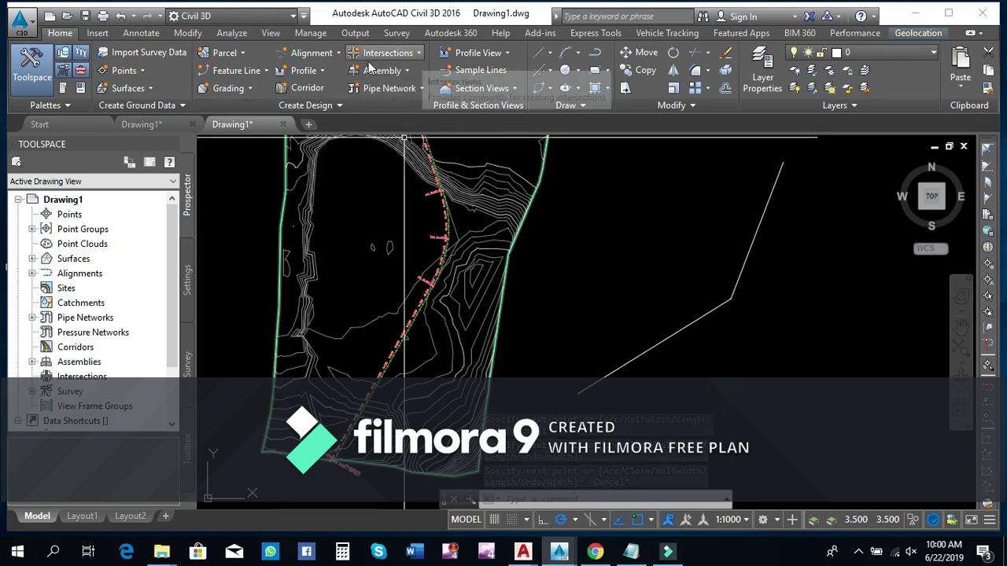
Create an alignment from objects using the new polyline, accepting the proposed direction
left_click(338, 53)
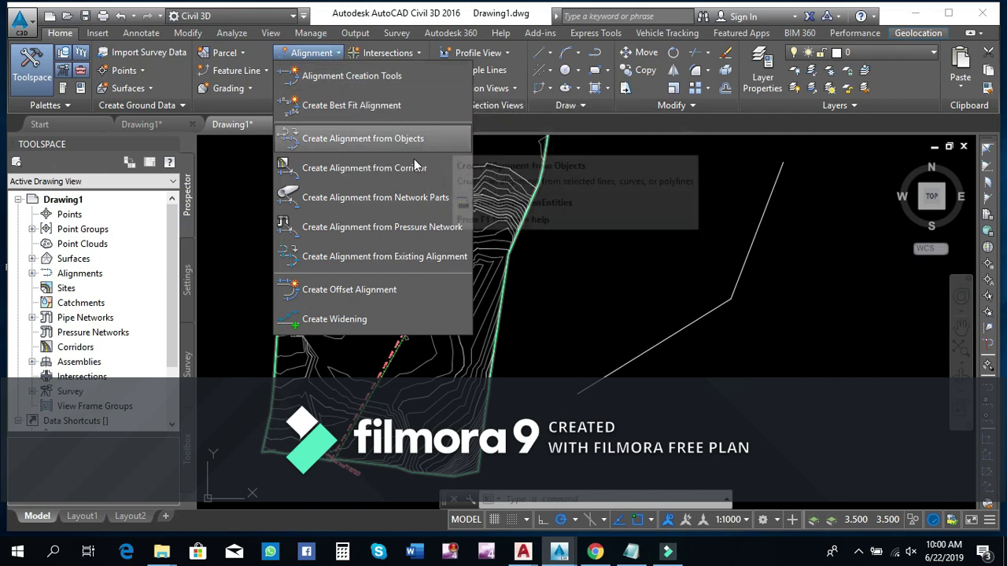
left_click(340, 139)
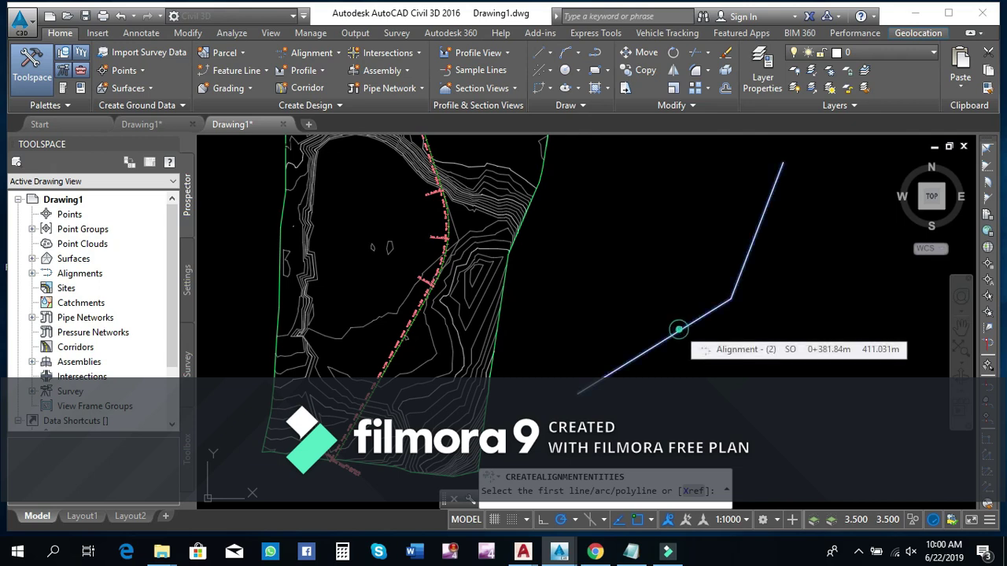
left_click(678, 329)
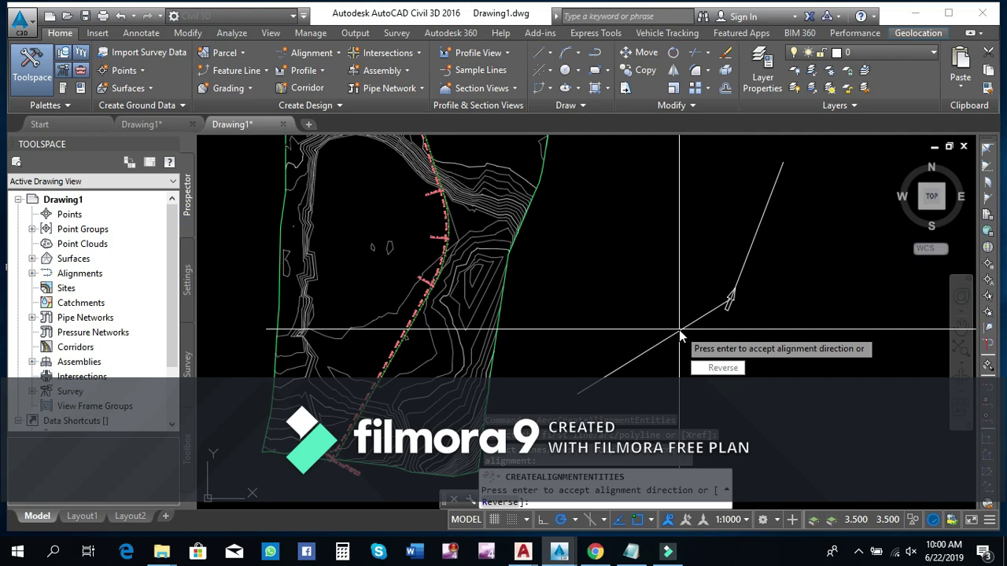
key("Return")
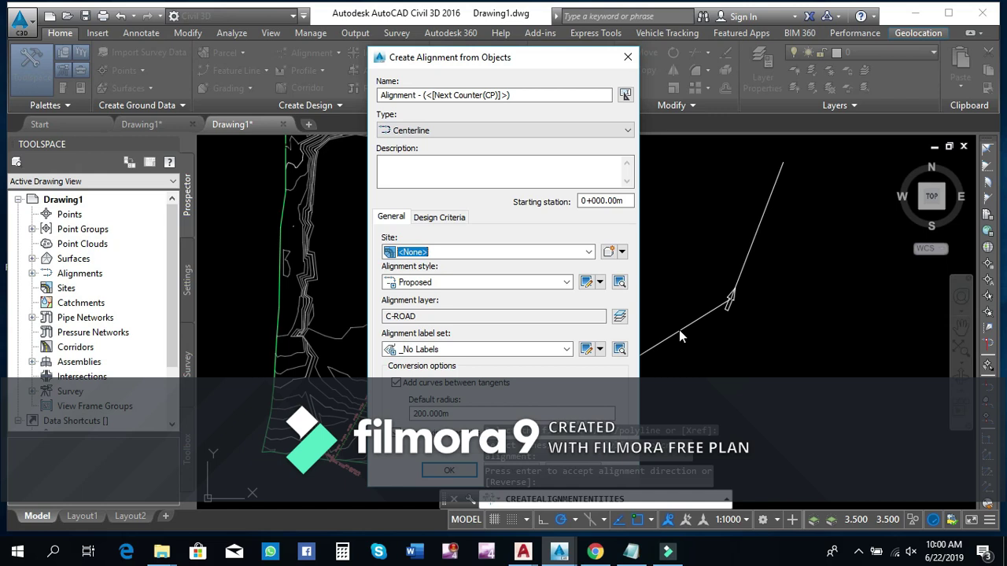
Name the alignment 'Alignment -2' and enable criteria-based design at 100 km/h
left_click(531, 94)
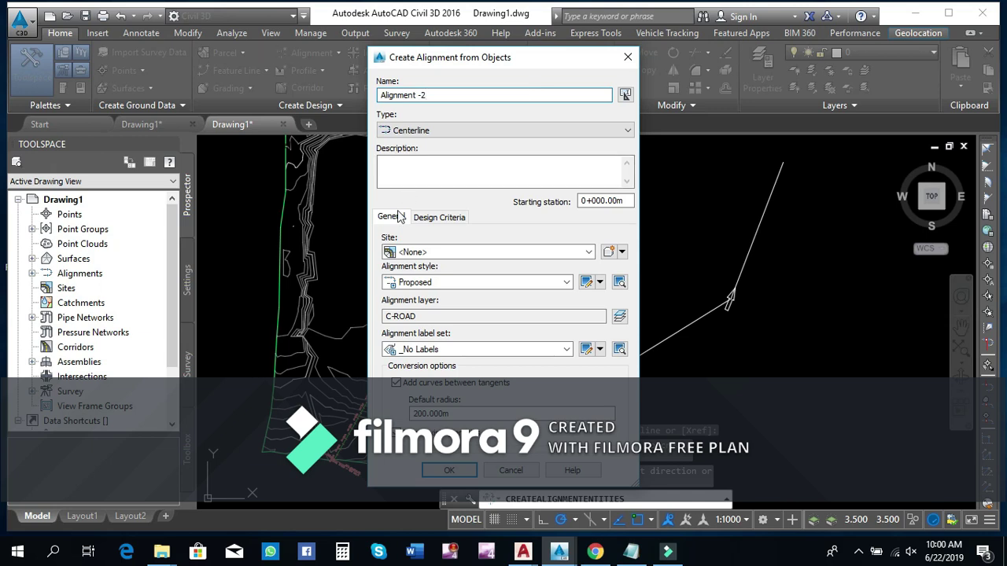
left_click(443, 219)
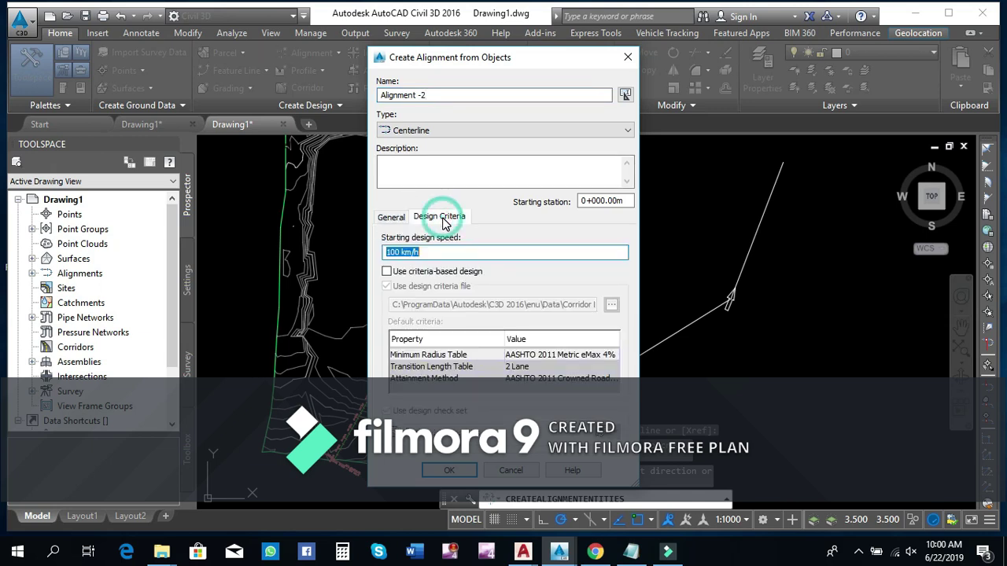
left_click(386, 272)
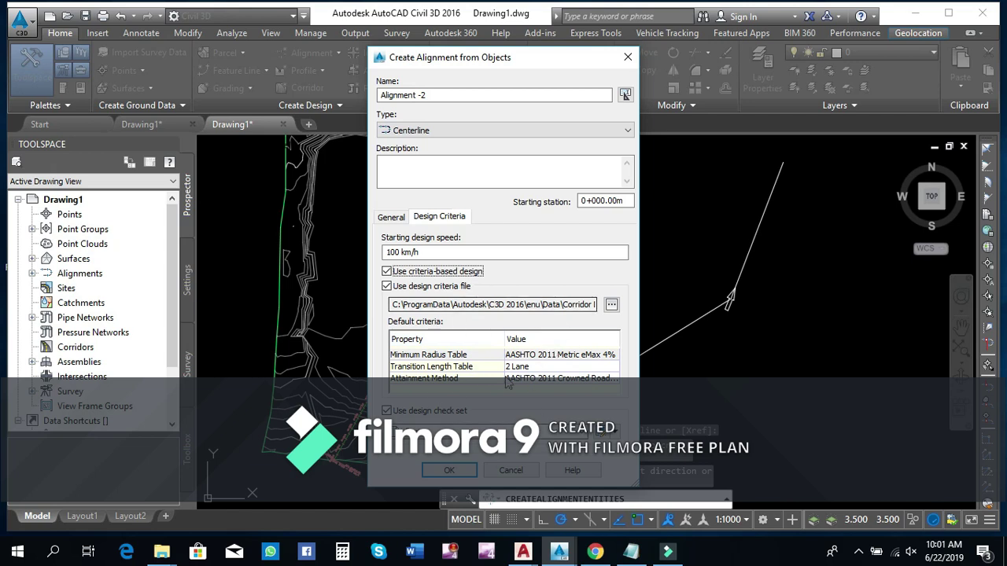
left_click(447, 471)
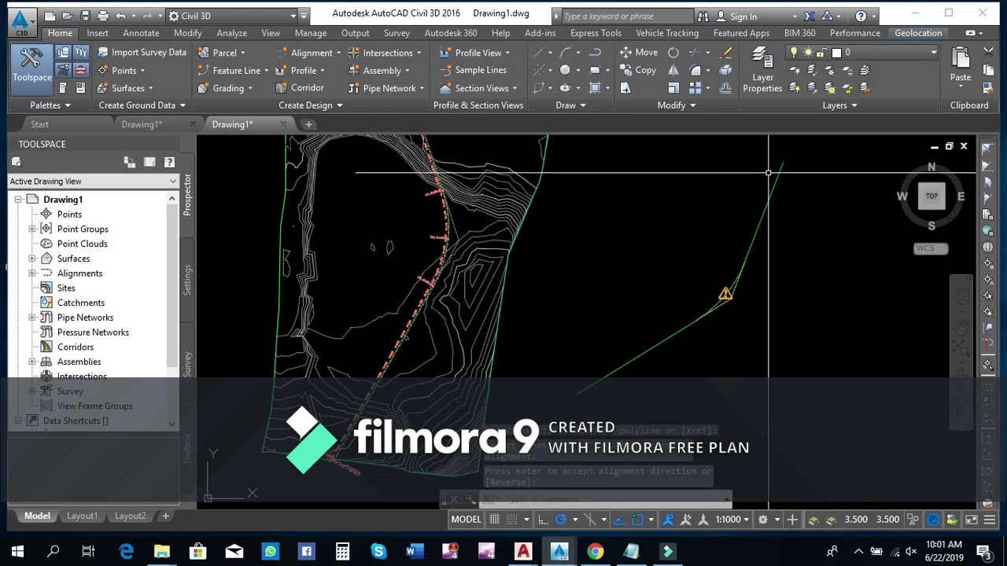
Zoom to Alignment -2, select it and bring up its context menu
scroll(768, 206, "up", 5)
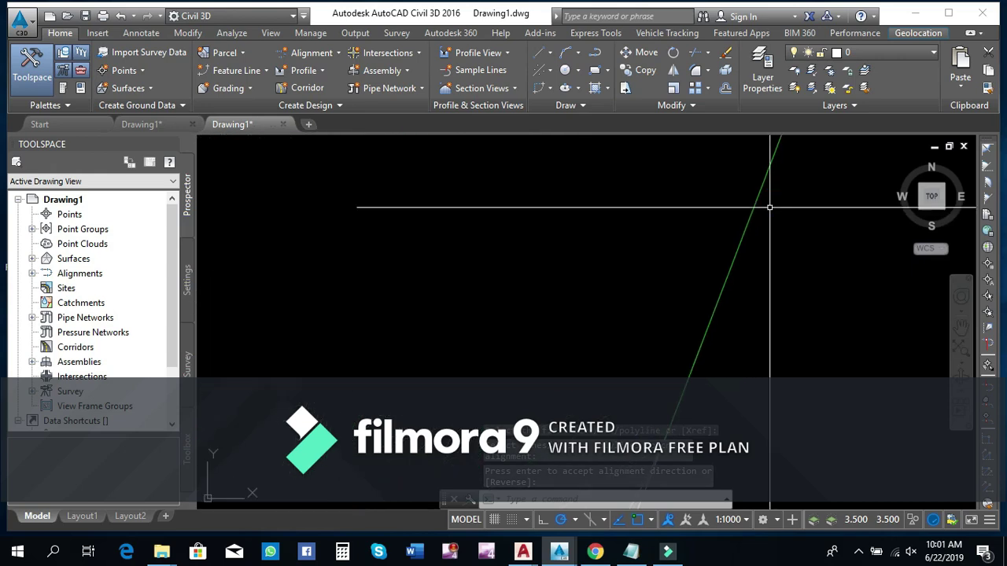
scroll(768, 205, "down", 5)
scroll(724, 293, "up", 5)
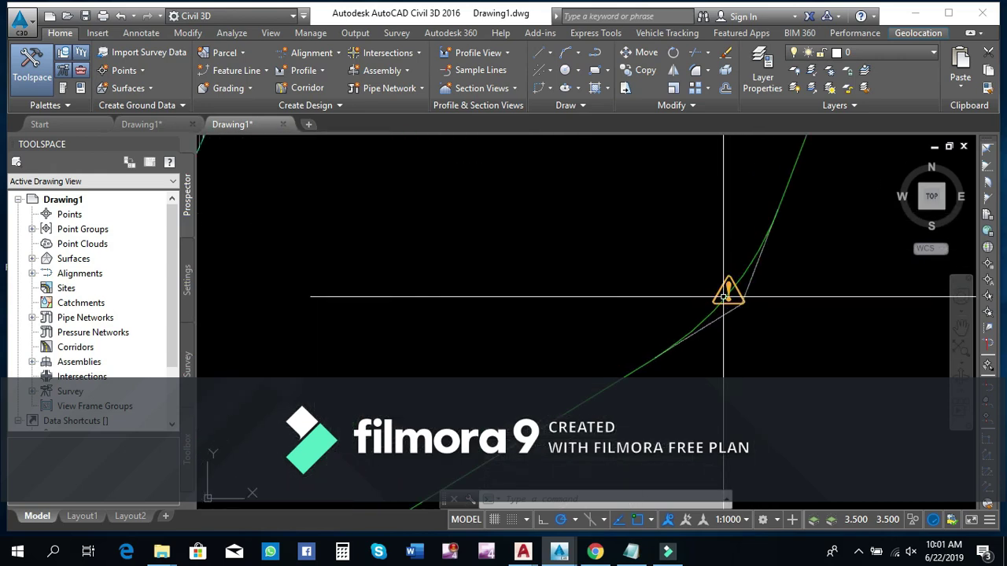
scroll(645, 255, "down", 3)
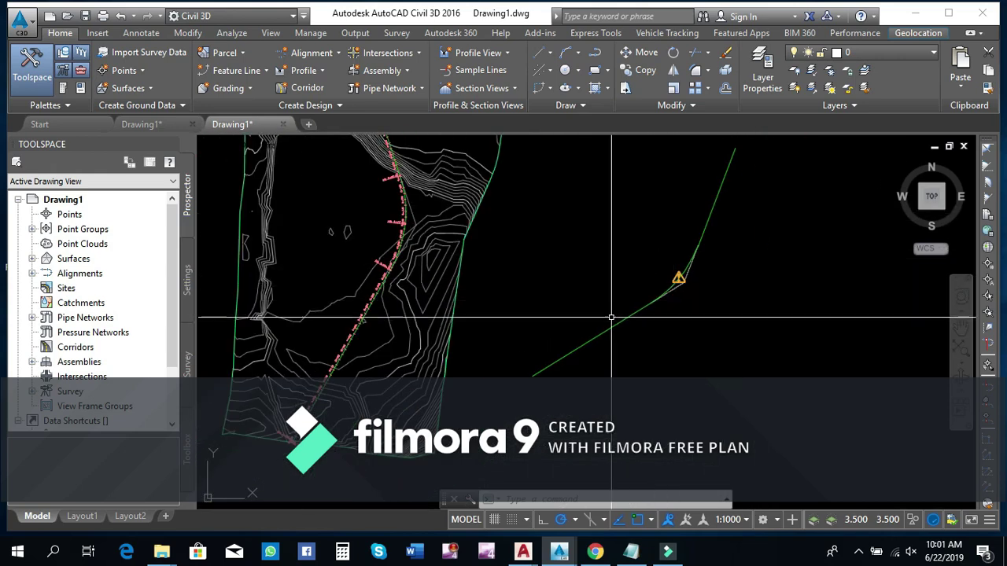
left_click(711, 208)
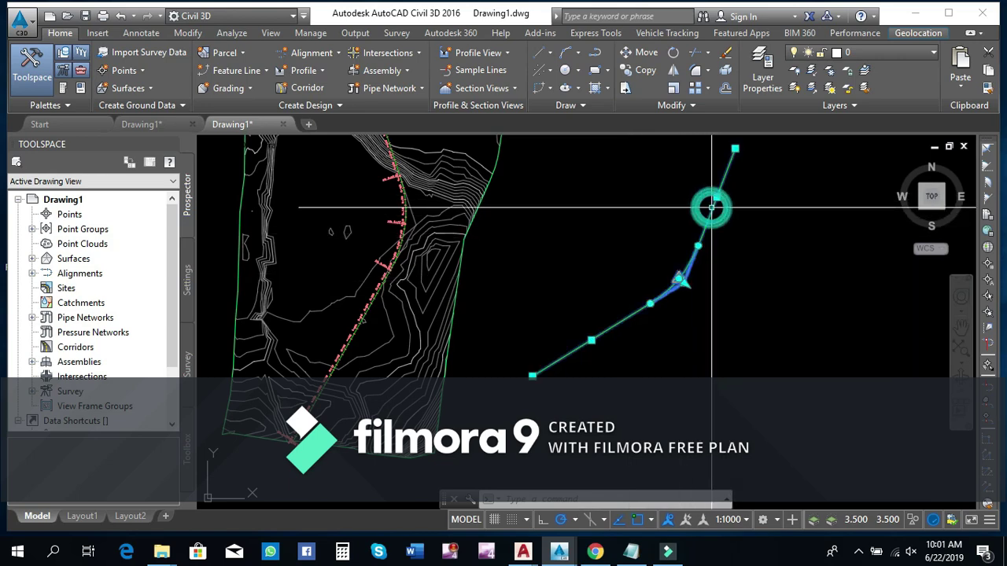
right_click(712, 209)
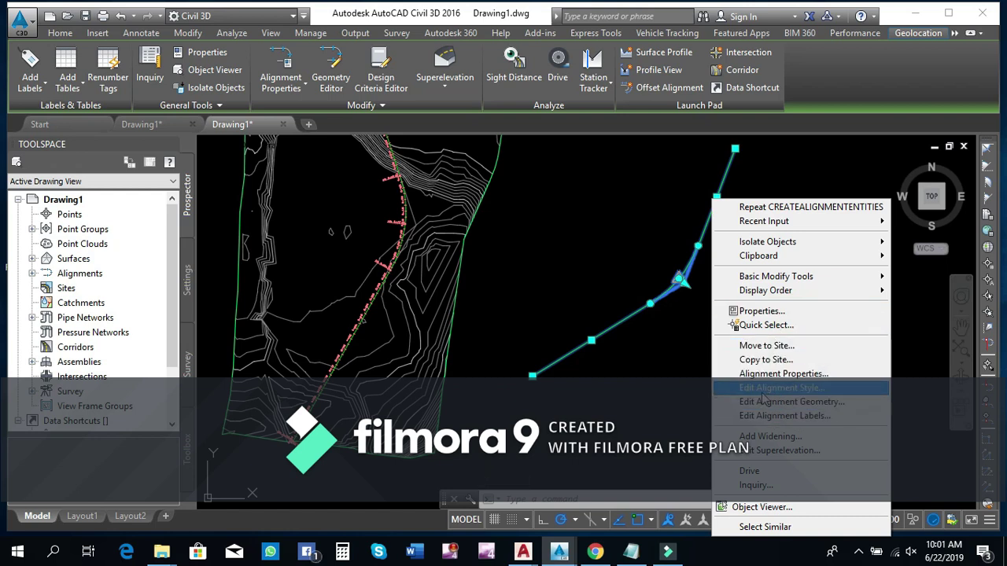
Add 20 m major station labels to Alignment -2, viewing them from 0+000 to 0+542
left_click(789, 422)
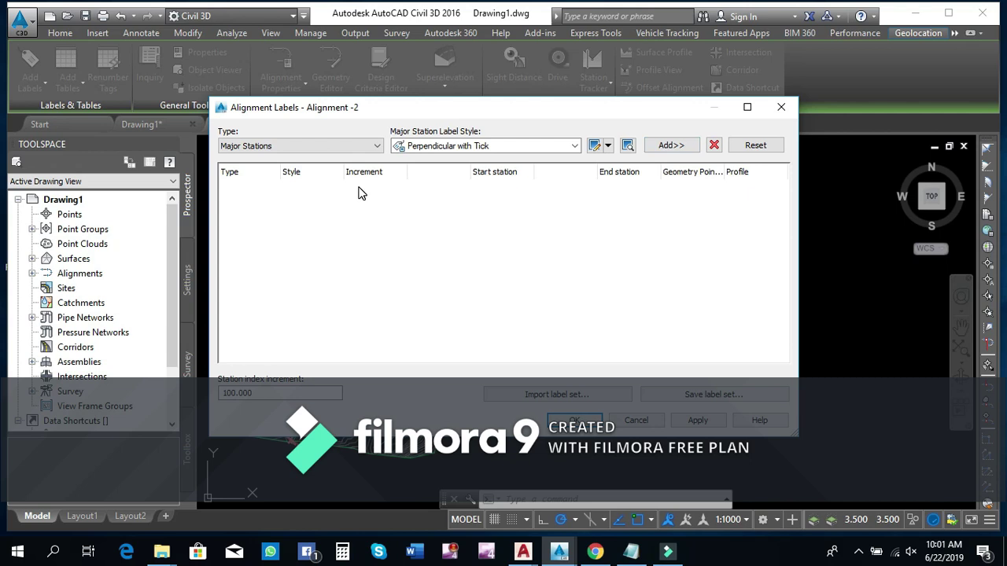
left_click(675, 146)
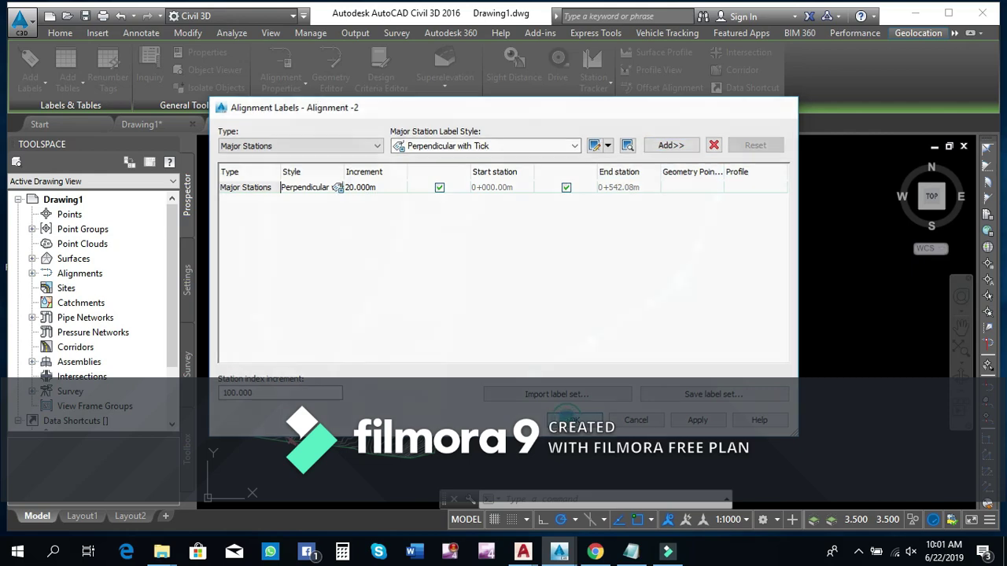
key("Return")
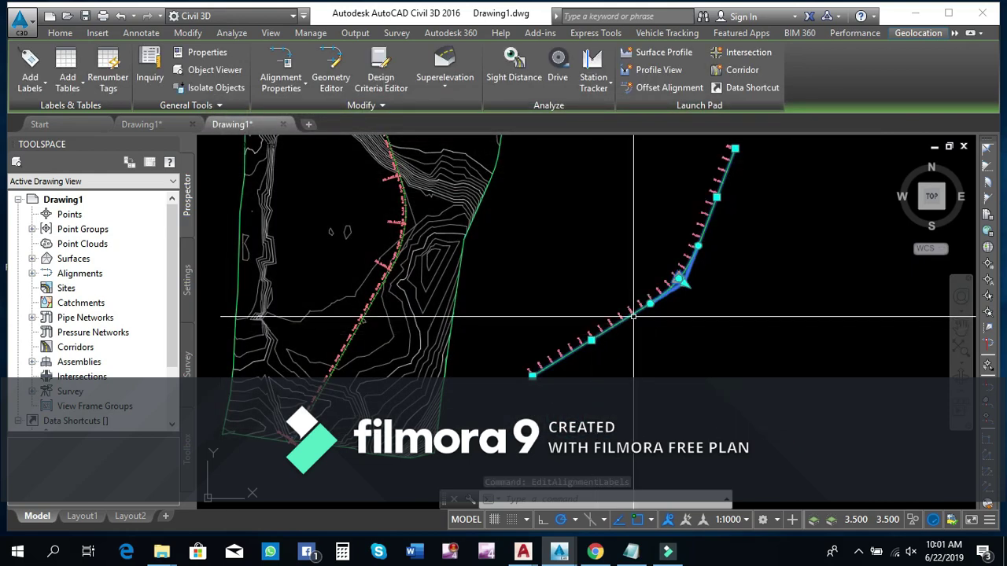
scroll(631, 314, "up", 2)
scroll(696, 266, "up", 4)
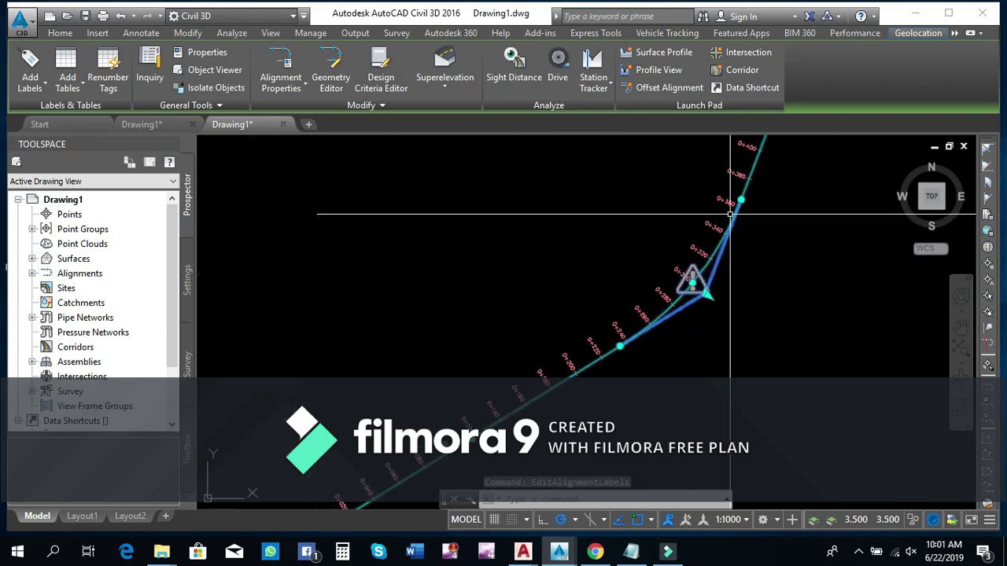
scroll(707, 190, "down", 3)
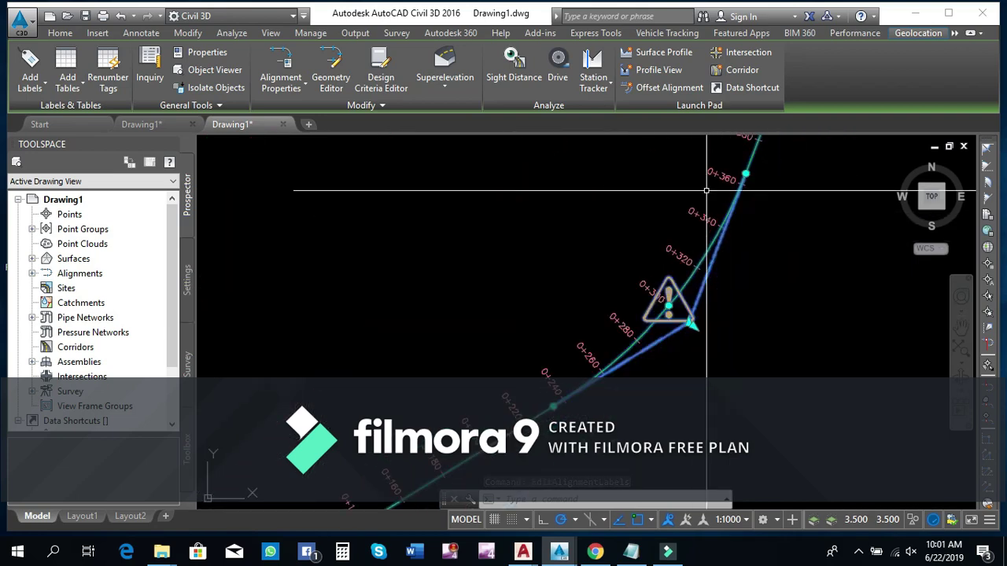
scroll(620, 224, "down", 2)
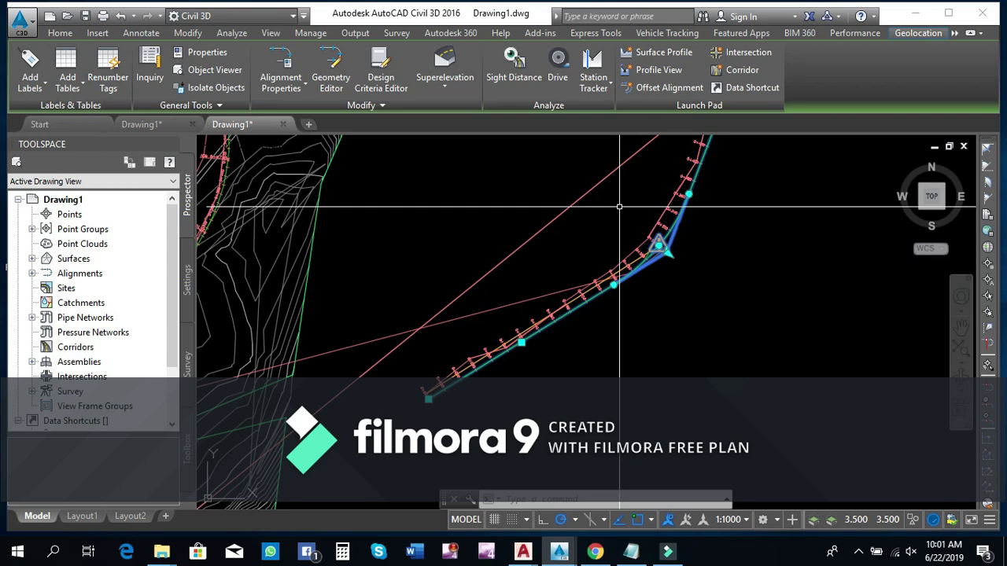
Reconfirm the 20 m station labels and open Alignment Layout Tools for Alignment -2
left_click(625, 267)
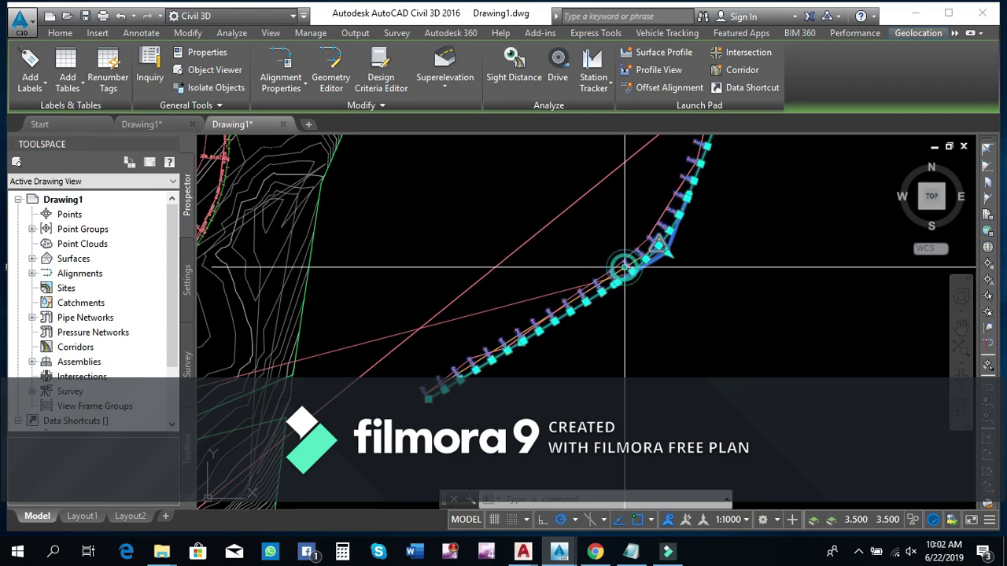
right_click(625, 268)
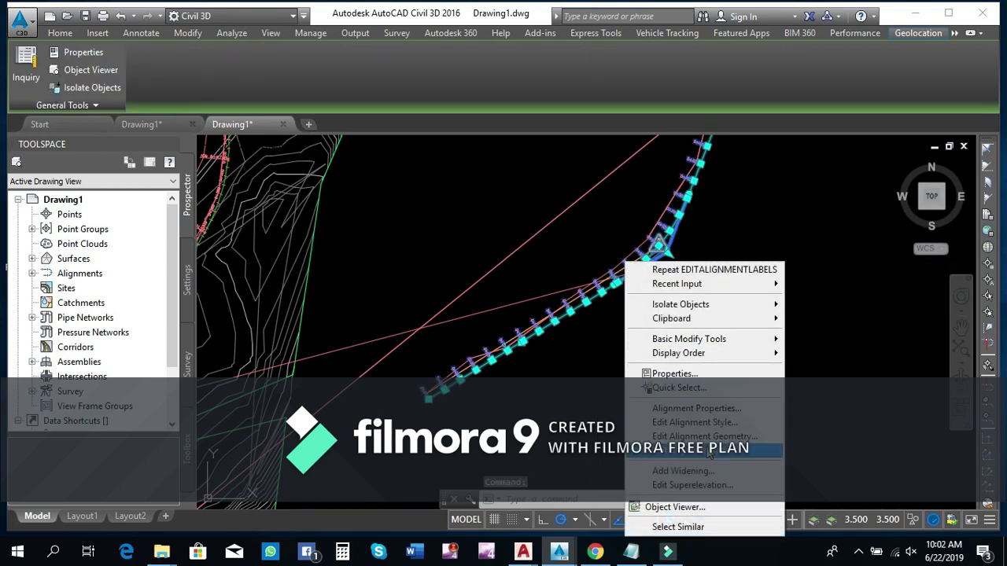
left_click(704, 450)
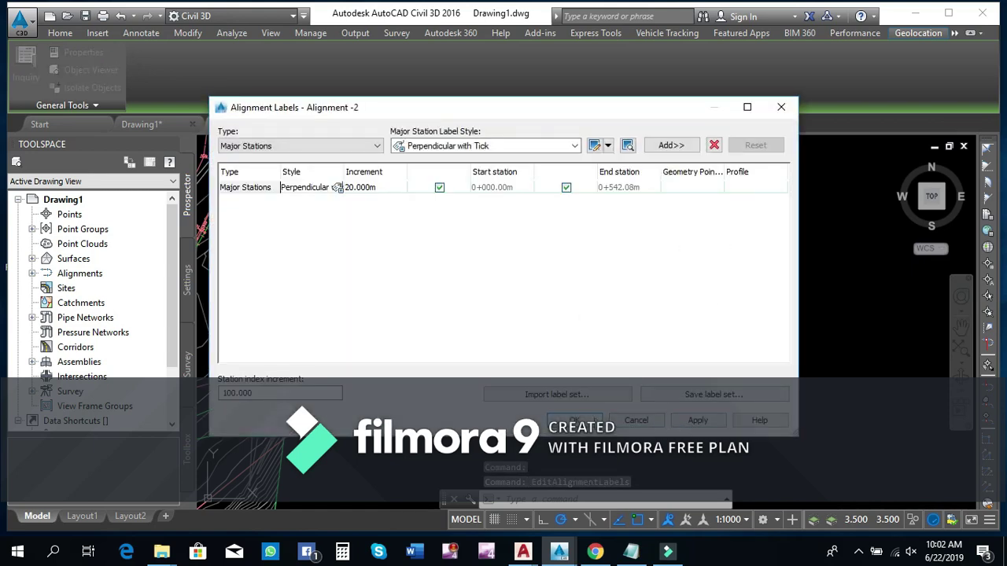
left_click(574, 420)
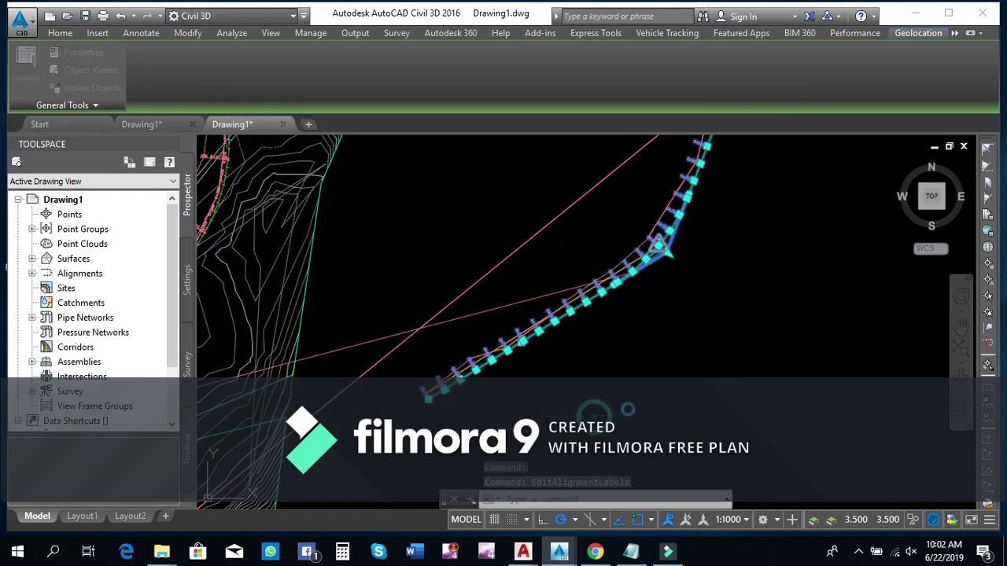
right_click(628, 260)
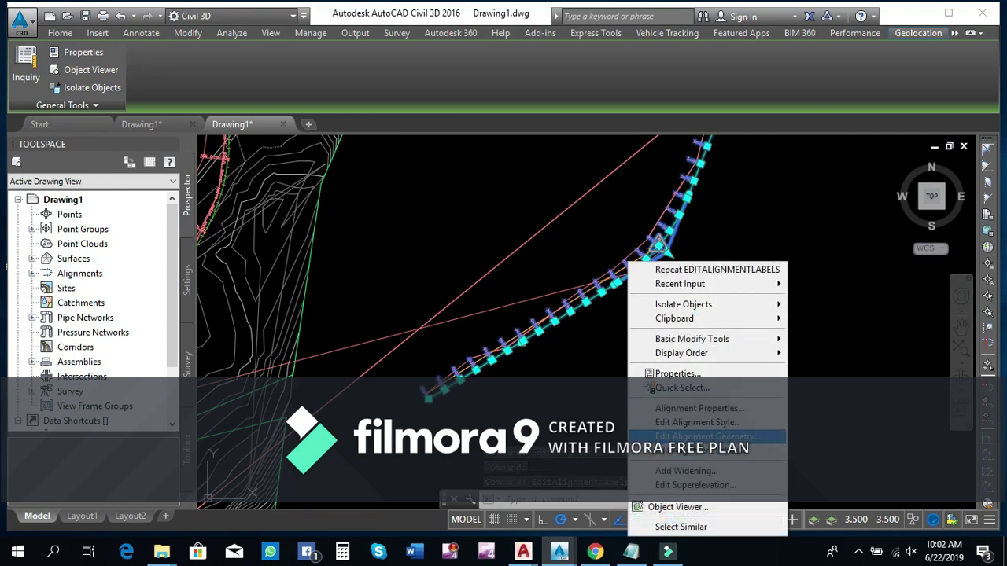
left_click(704, 437)
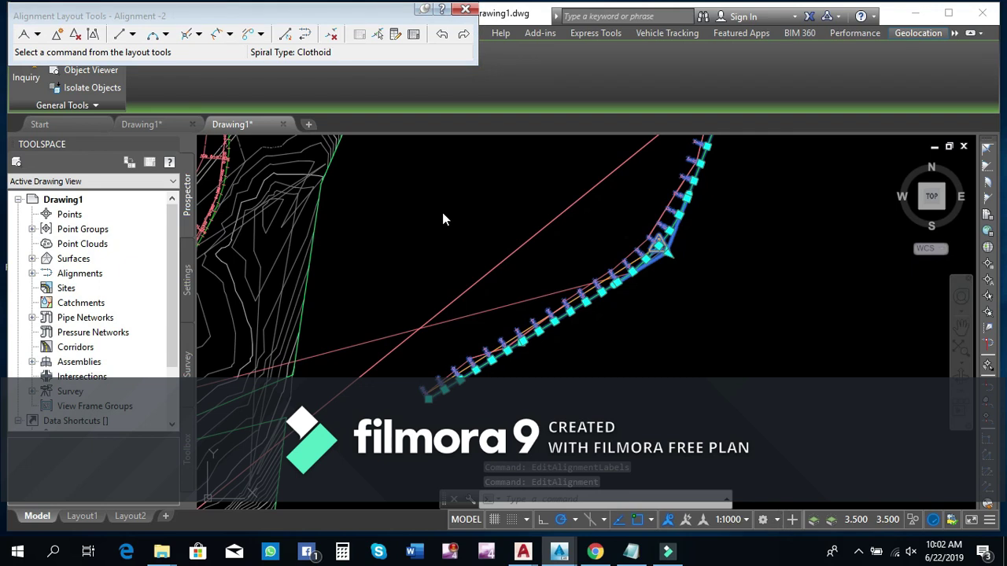
In Alignment Grid View, try a 3000 curve radius and dismiss the could-not-solve warning
left_click(412, 35)
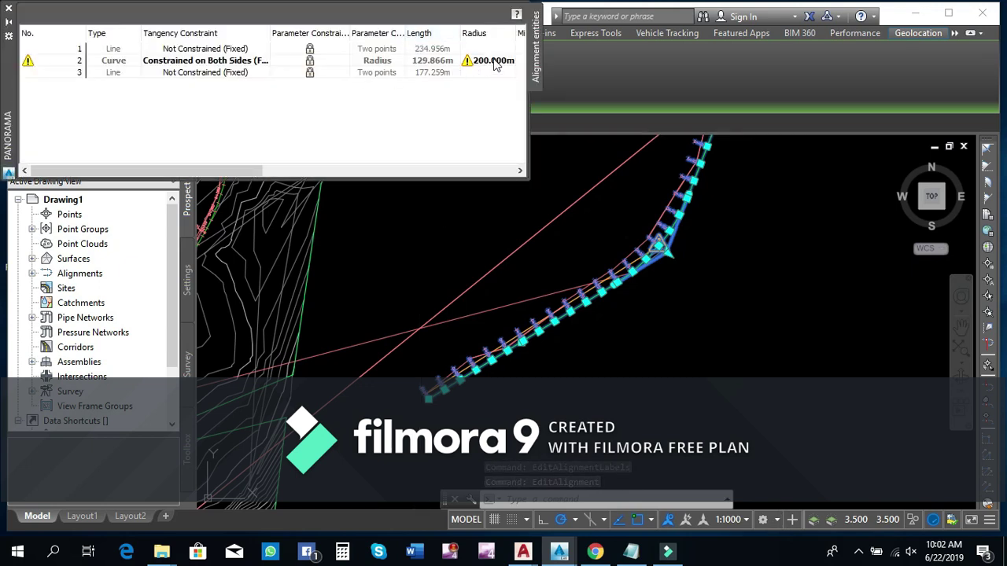
left_click_drag(186, 171, 247, 177)
left_click(378, 63)
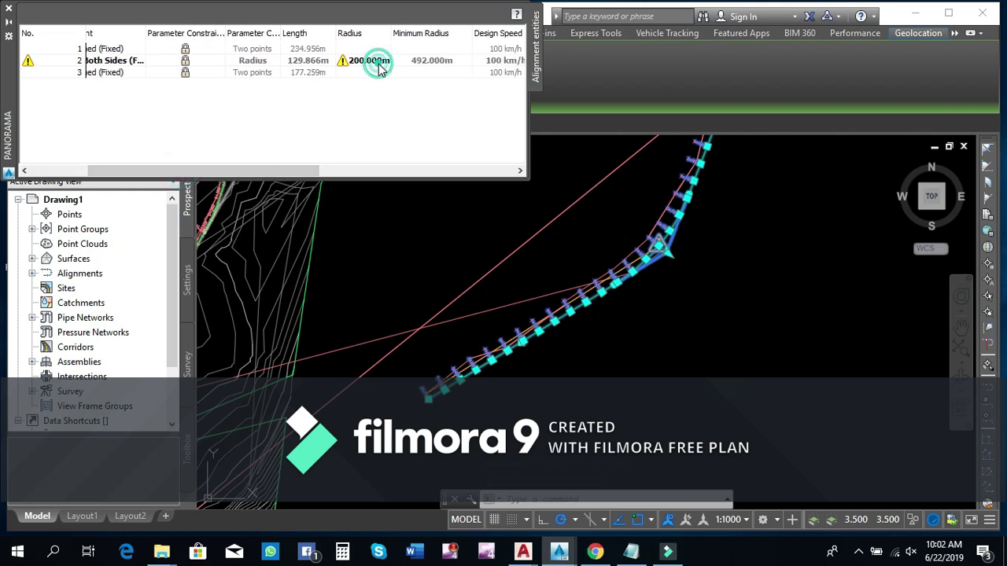
left_click(389, 60)
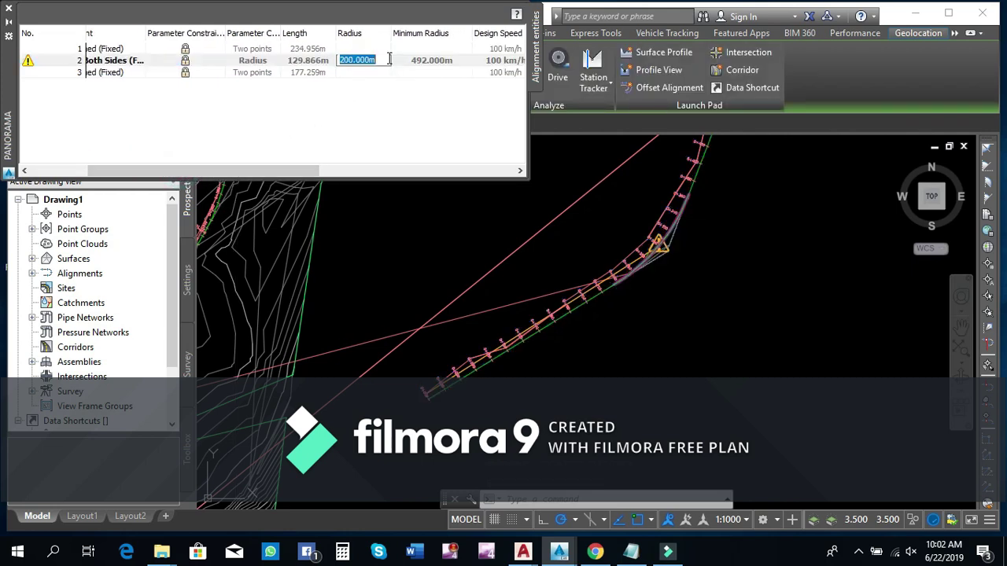
key("BackSpace")
left_click(388, 58)
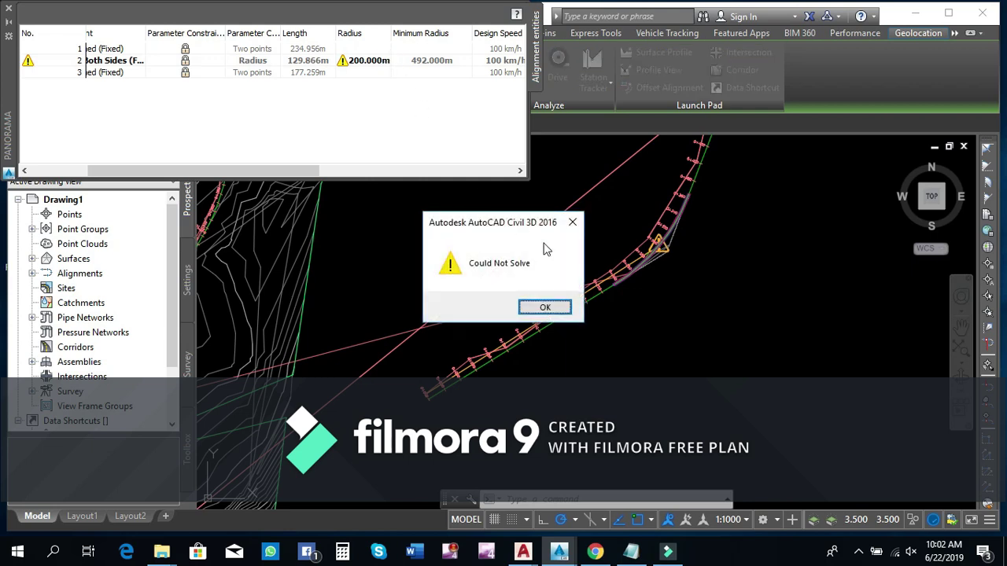
left_click(545, 308)
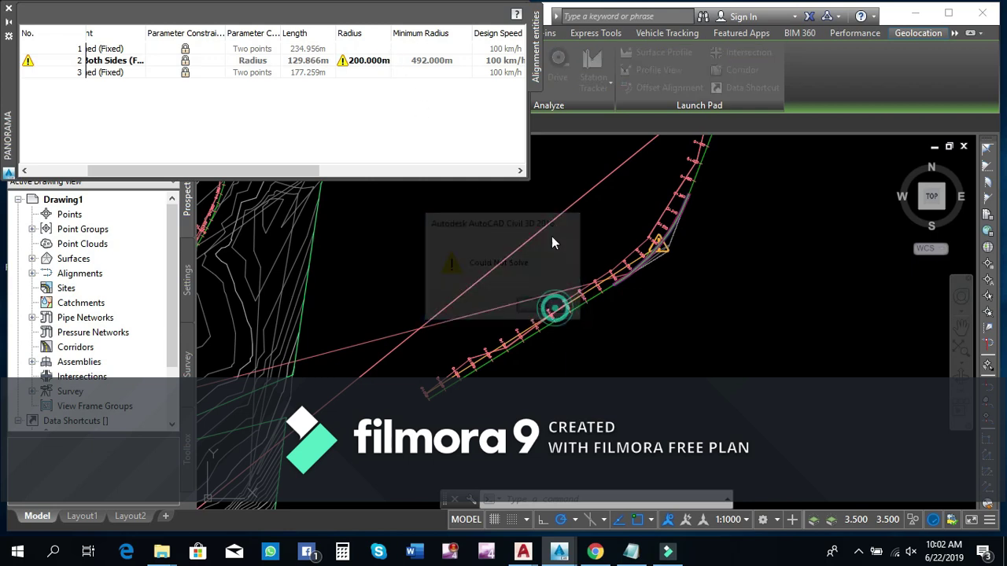
Set the curve radius to 250 m, check the 492 m minimum, and close the grid
double_click(386, 62)
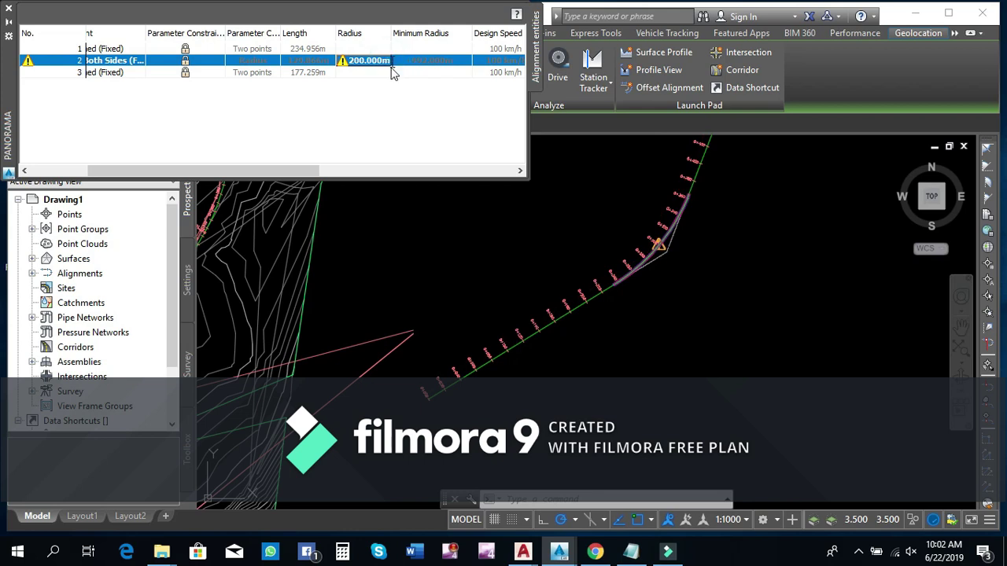
key("BackSpace")
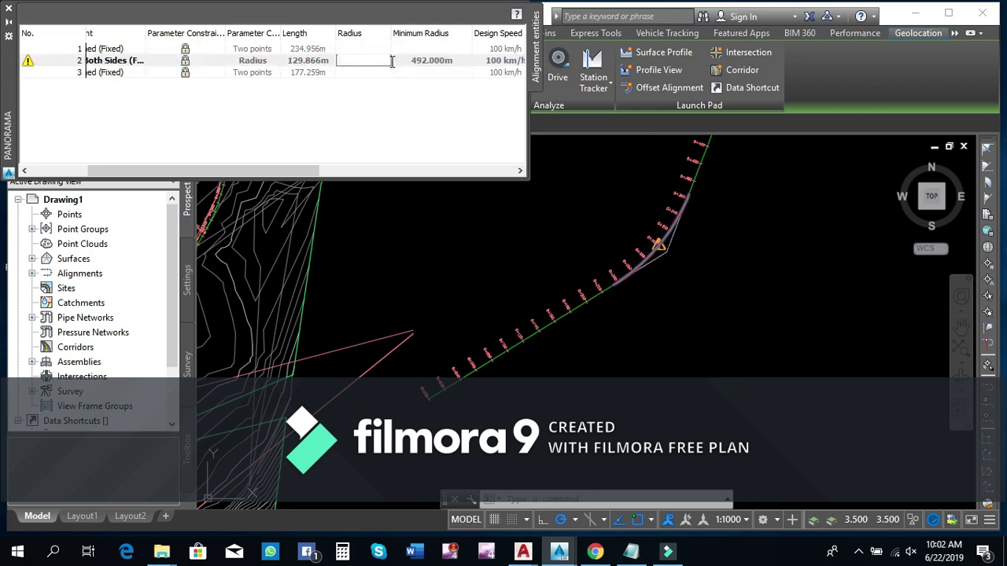
type("250")
key("Return")
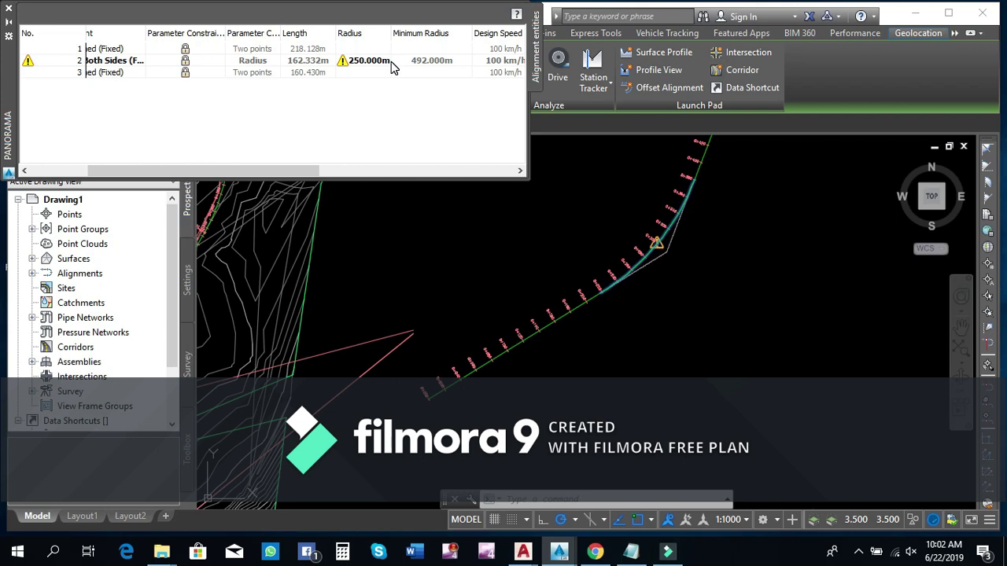
left_click(450, 63)
left_click(462, 64)
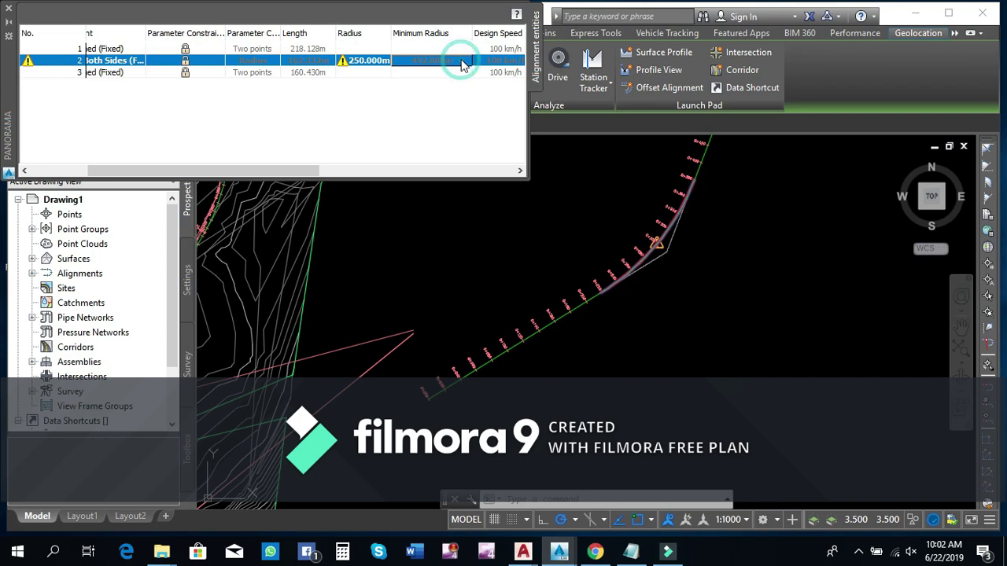
left_click(464, 64)
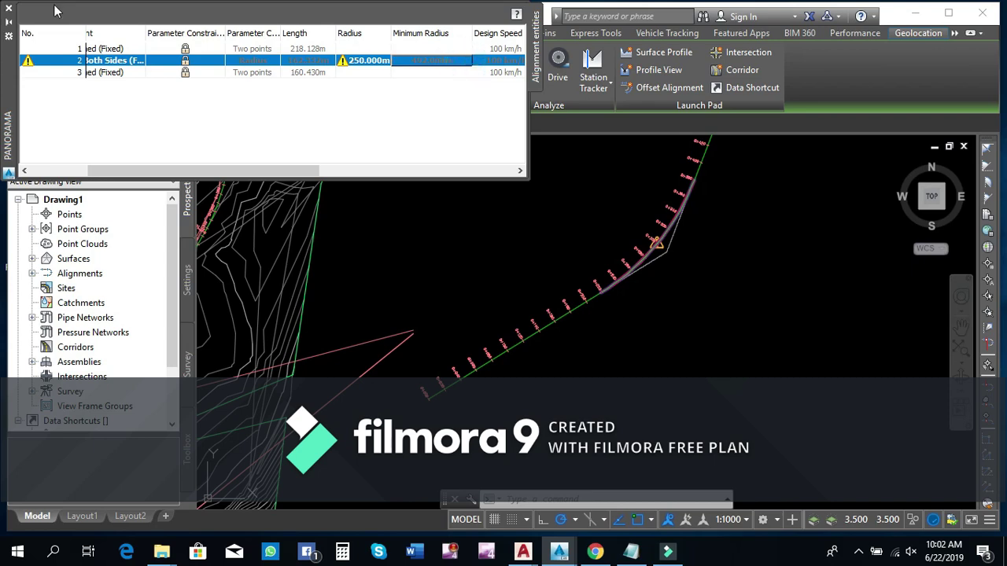
left_click(8, 12)
scroll(640, 247, "up", 3)
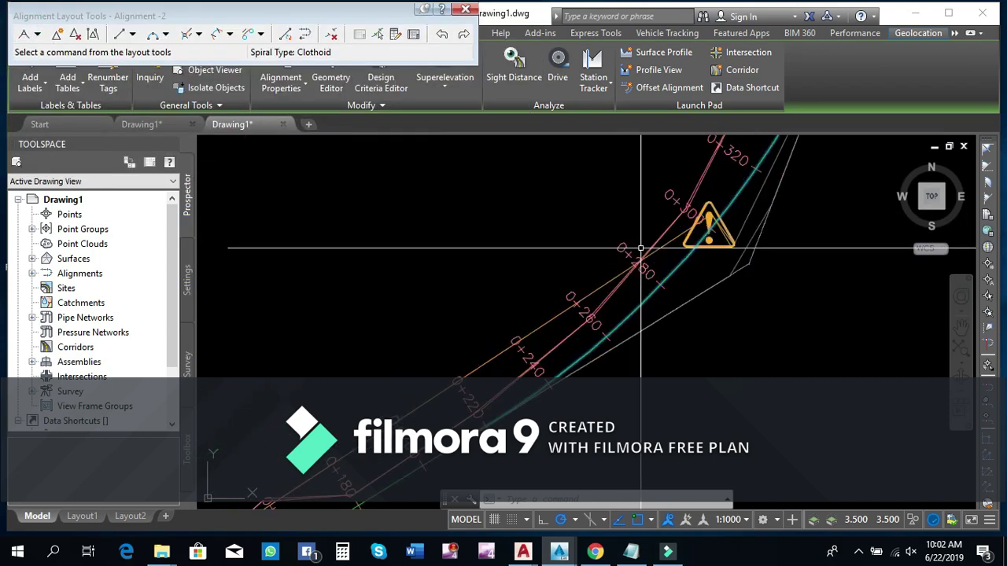
Move Alignment -2's PI vertex to a new point, reshaping its tangents and curve
left_click(751, 264)
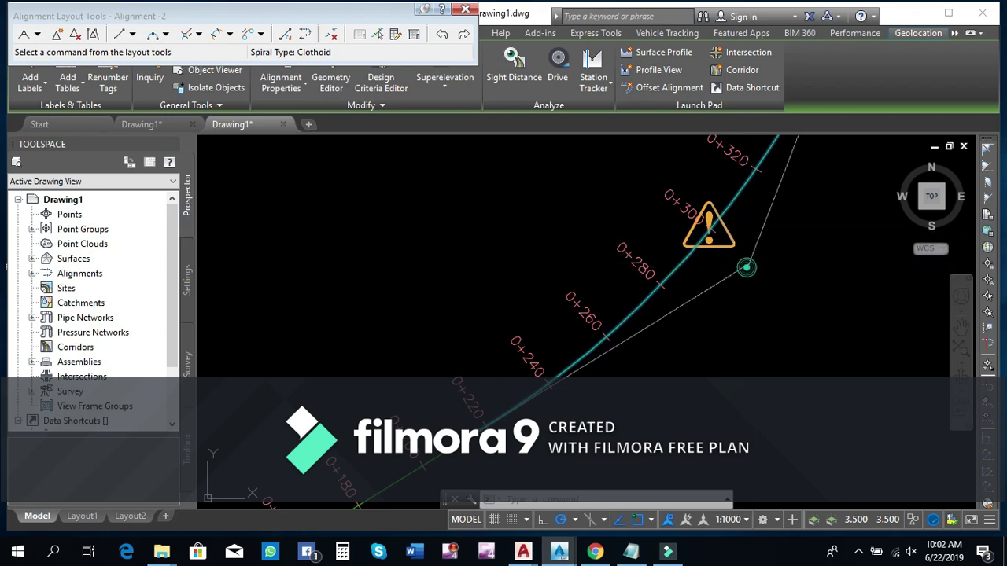
left_click(749, 265)
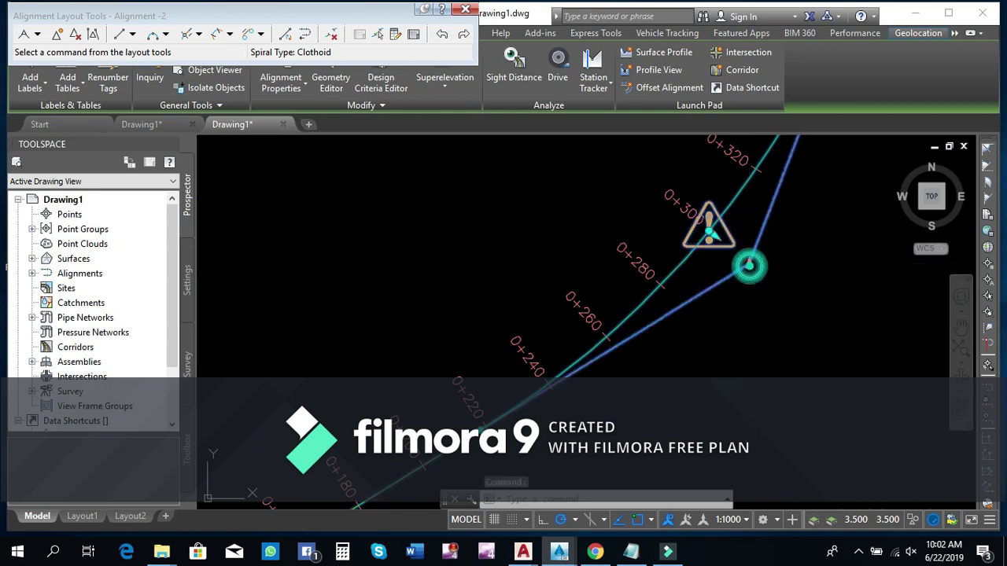
left_click(778, 281)
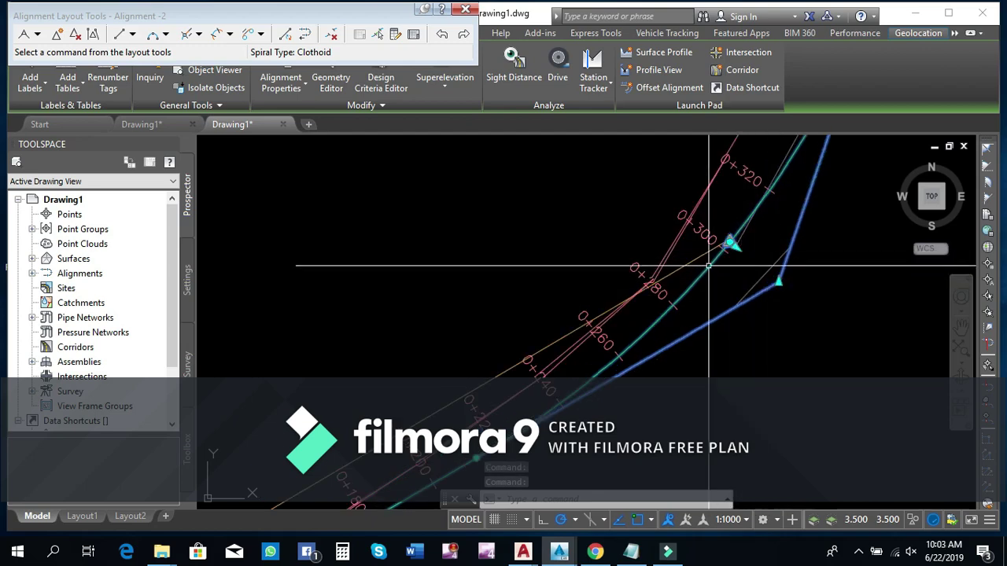
scroll(697, 235, "down", 2)
scroll(697, 236, "down", 2)
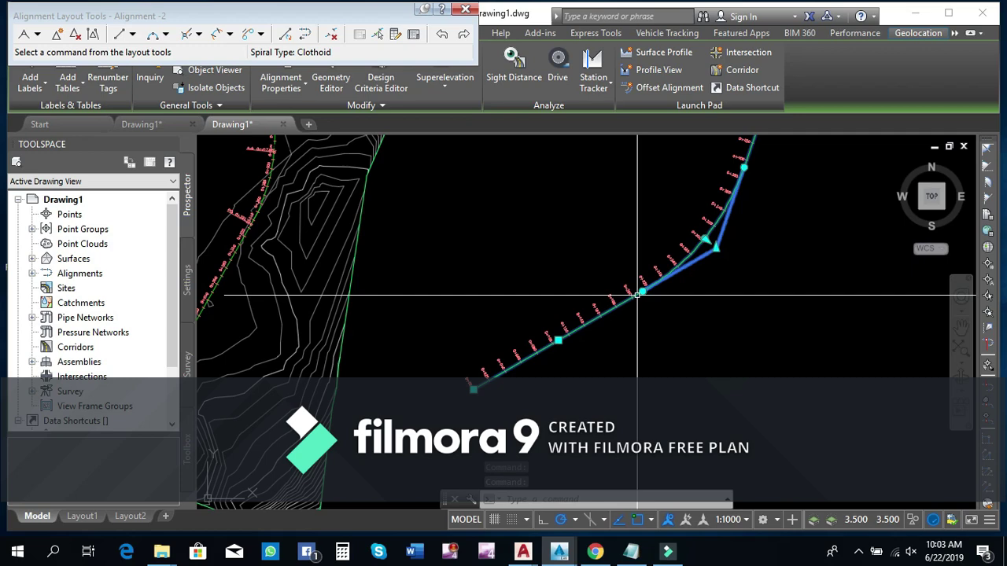
scroll(637, 296, "down", 2)
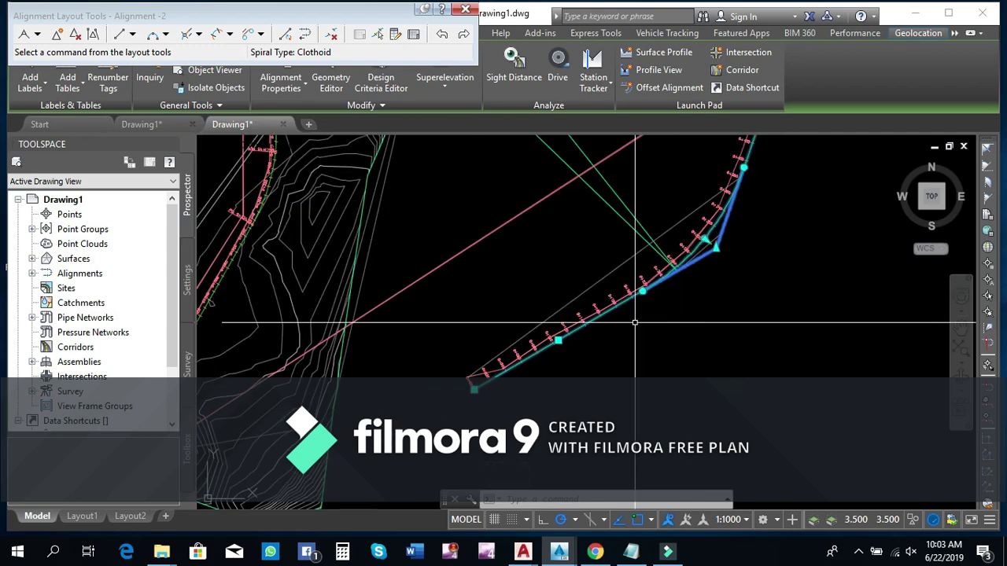
key("Escape")
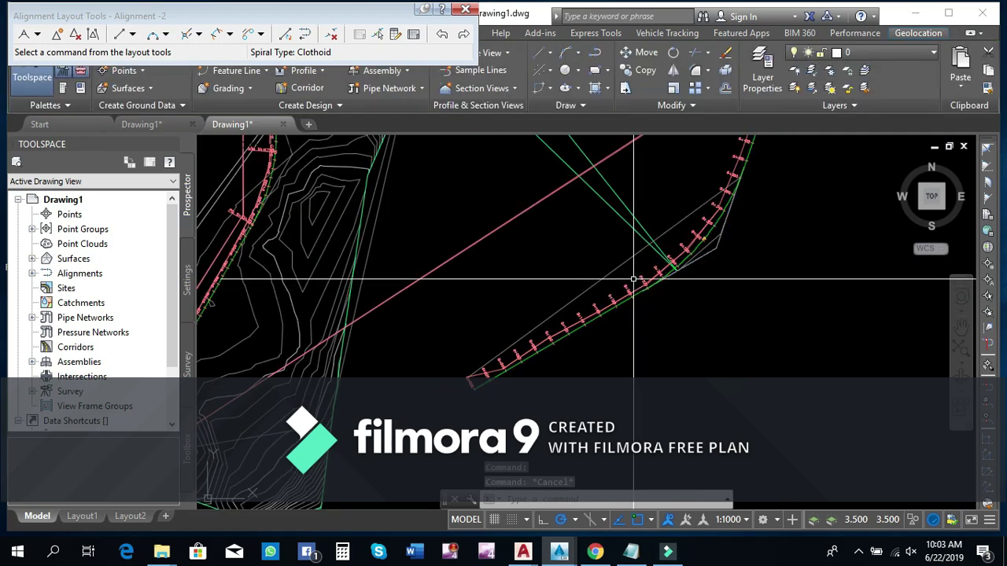
Review the Proposed alignment style's Design, Markers, Display and Summary tabs without changes
left_click(648, 283)
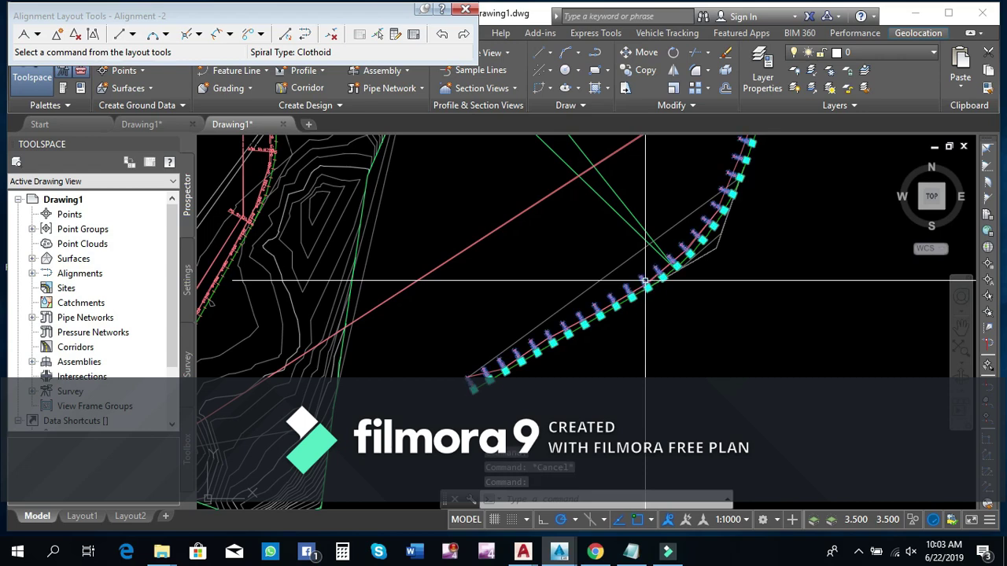
right_click(645, 288)
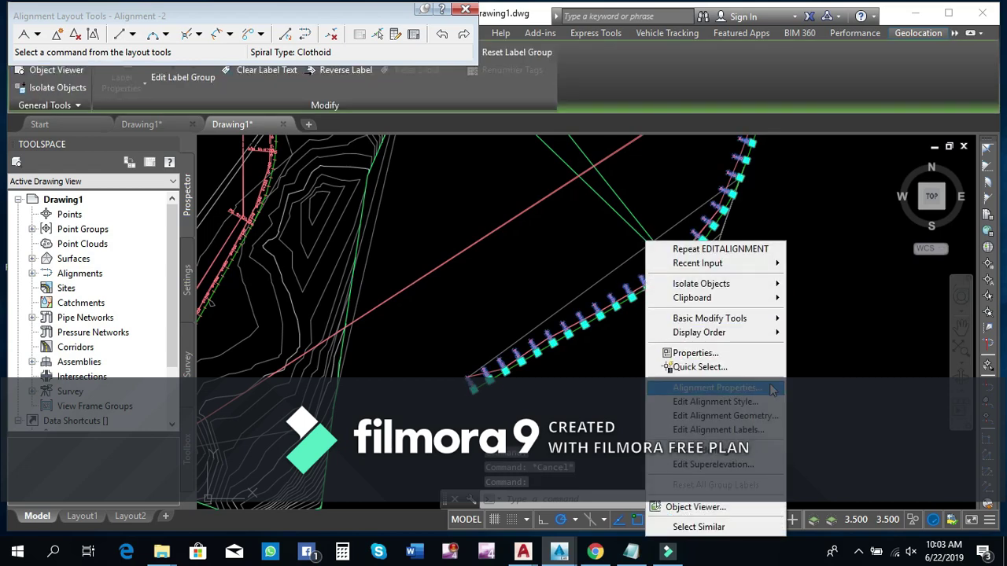
left_click(724, 415)
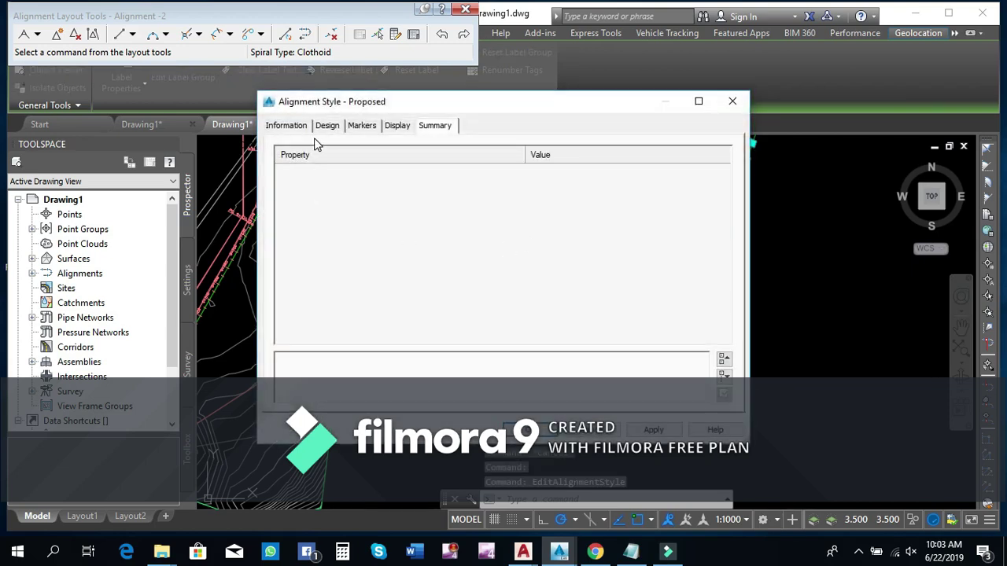
left_click(318, 130)
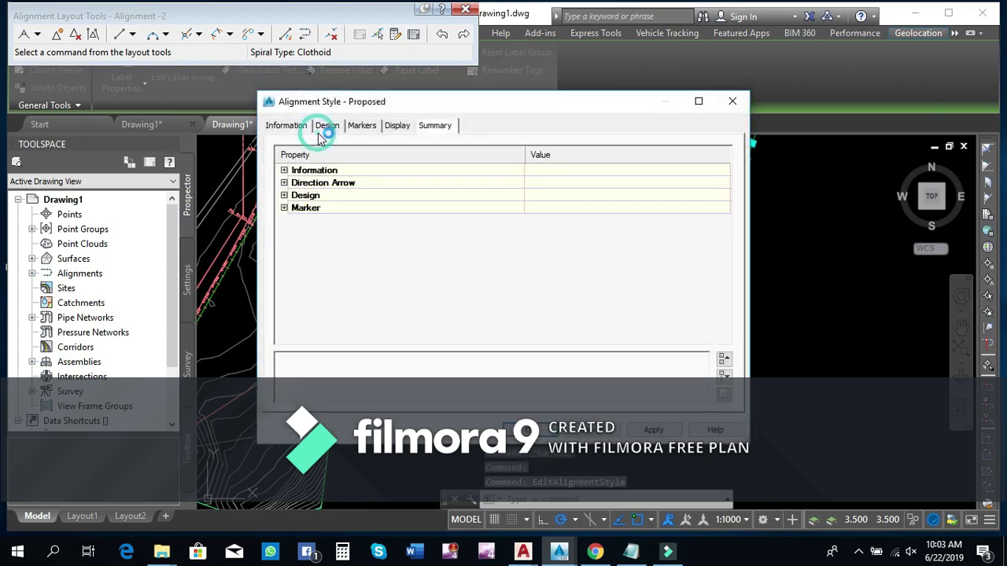
left_click(329, 132)
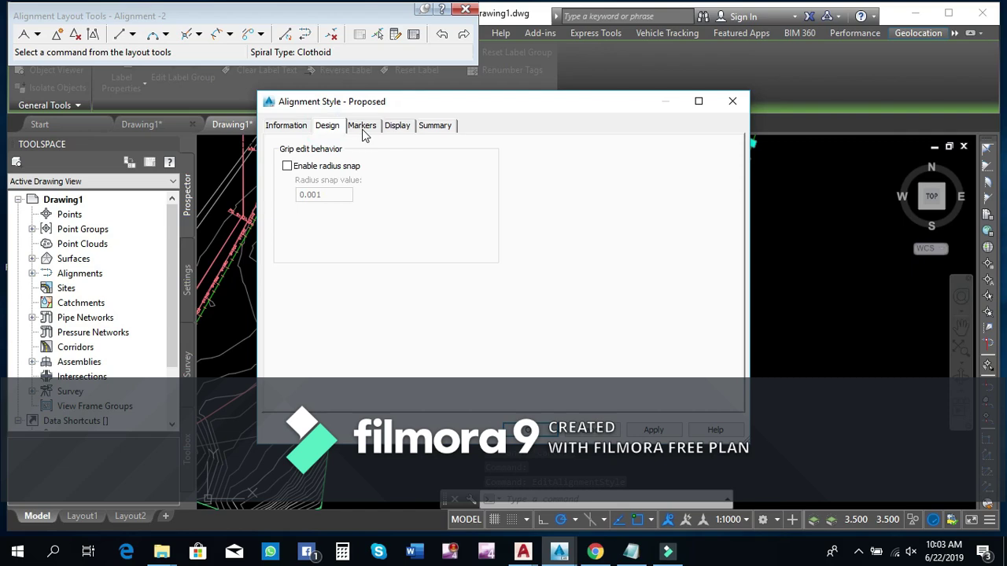
left_click(364, 131)
left_click(397, 128)
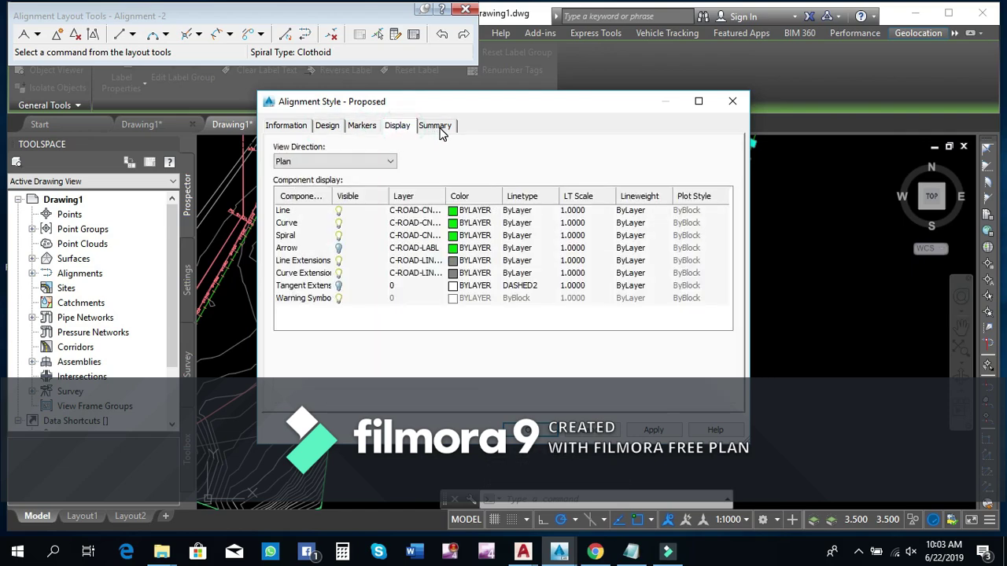
left_click(438, 127)
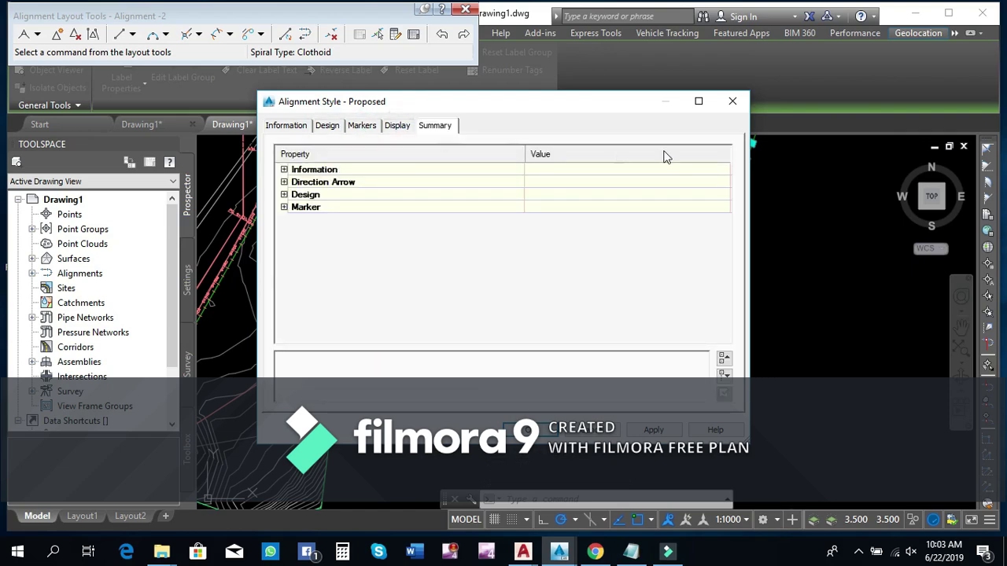
left_click(732, 102)
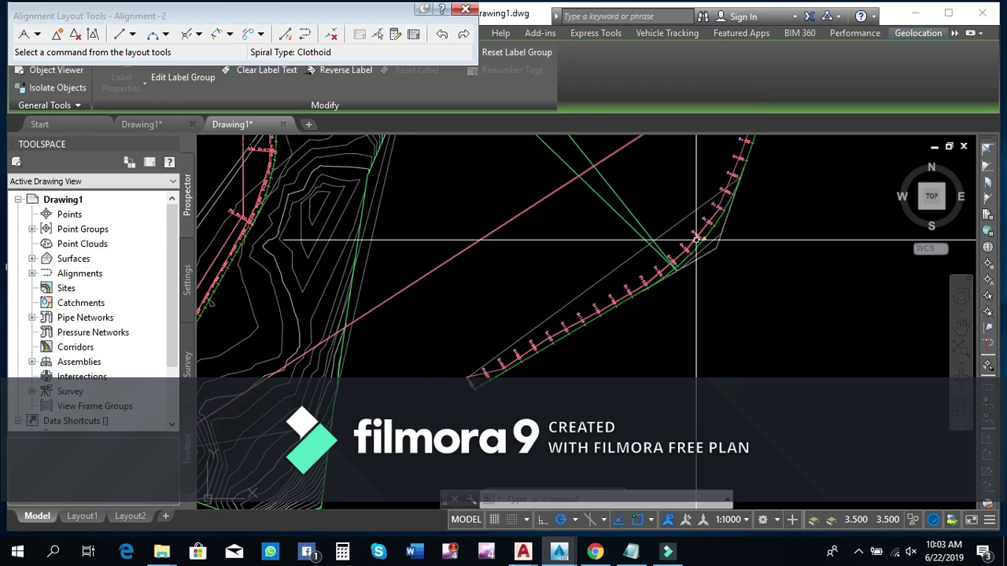
scroll(708, 245, "up", 3)
left_click(693, 245)
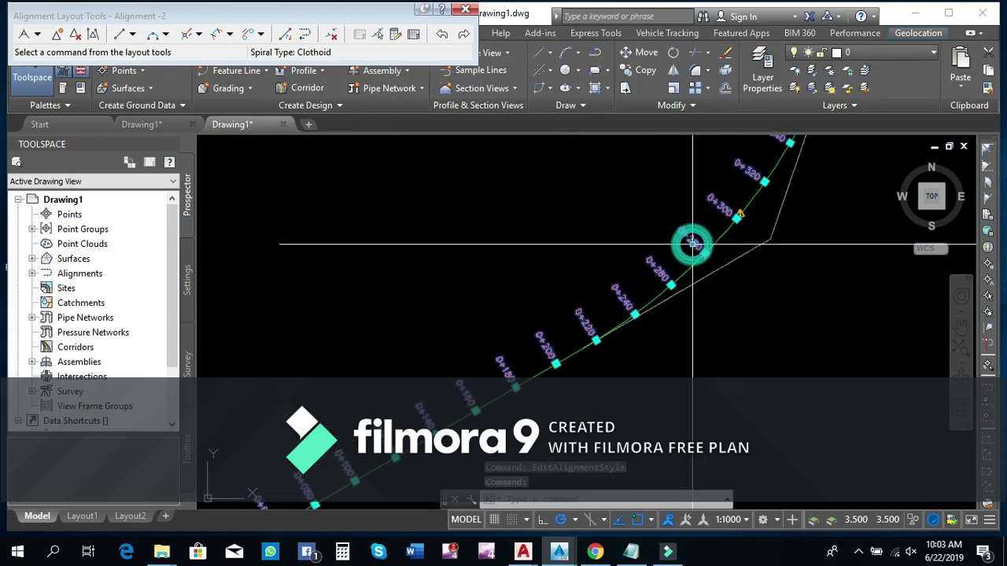
right_click(694, 250)
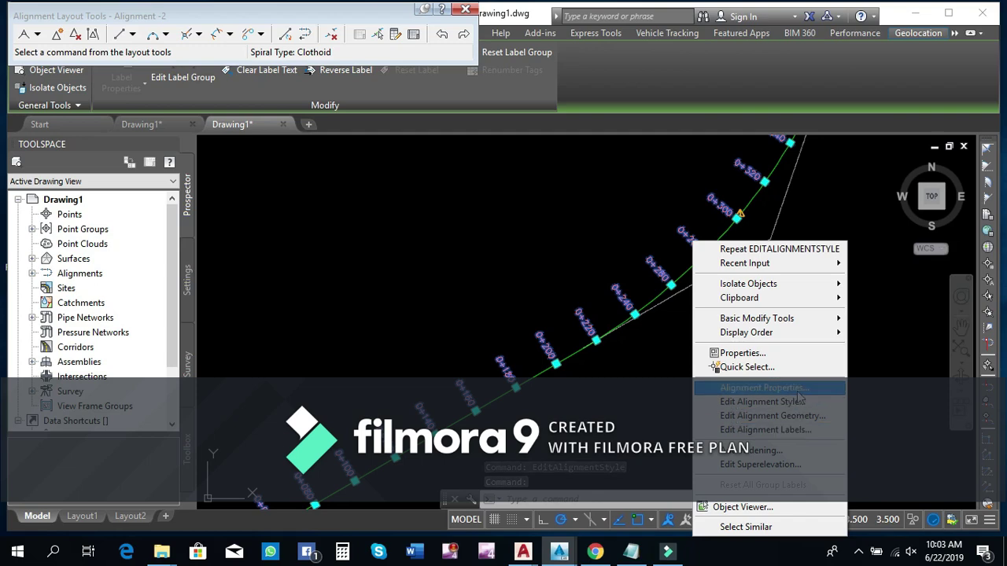
left_click(761, 387)
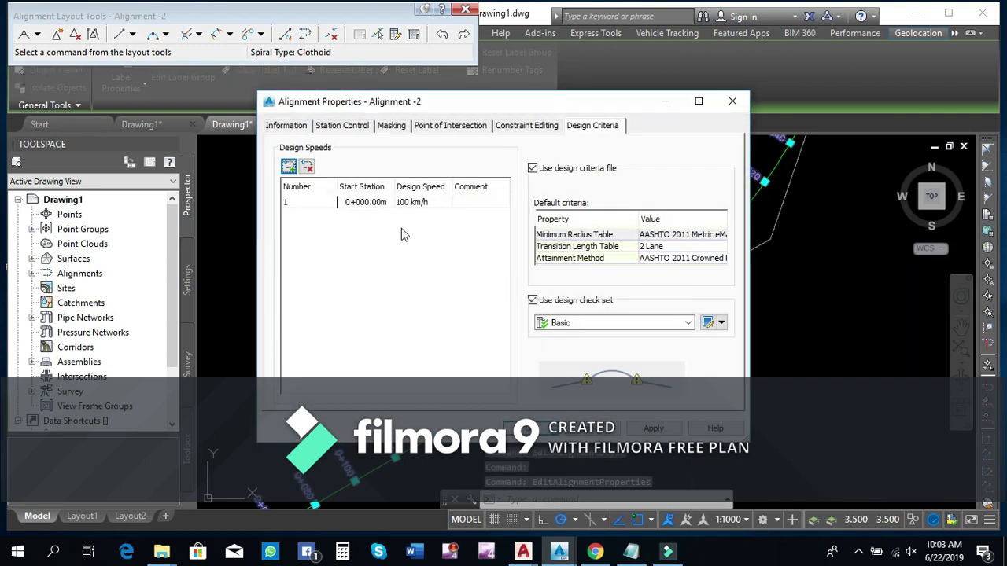
left_click(325, 131)
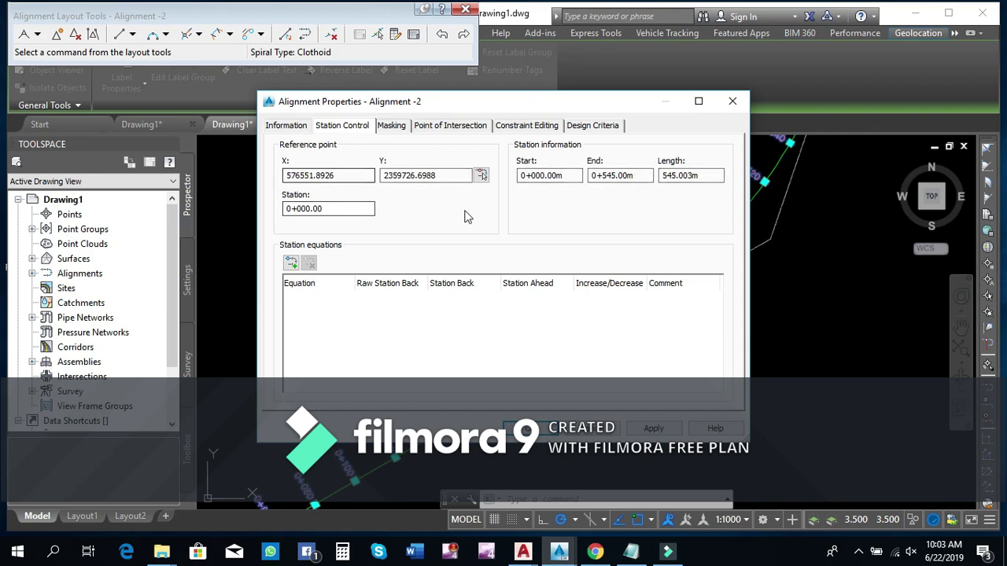
left_click(525, 429)
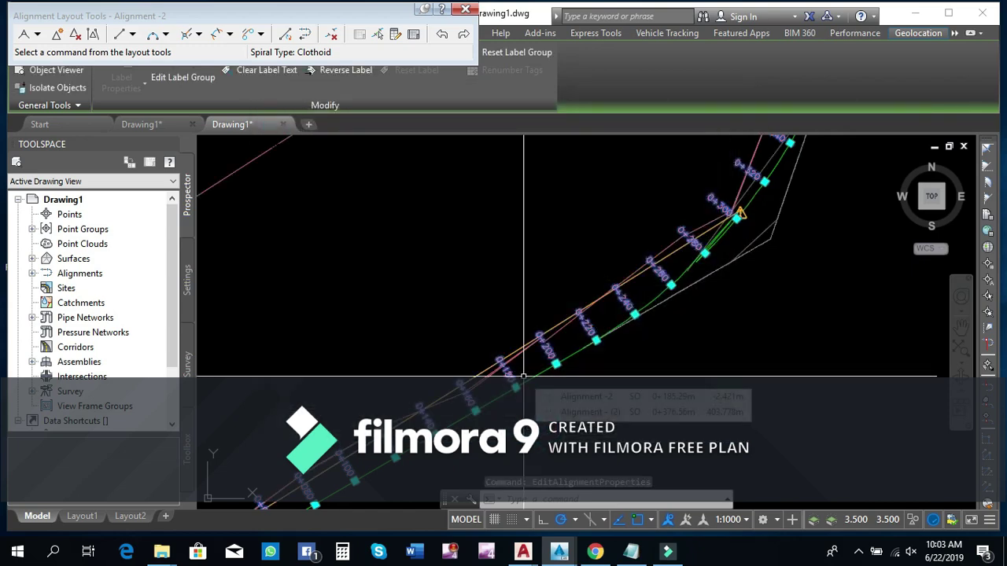
scroll(517, 270, "down", 3)
Execute the Incremental Stationing Report from Toolbox > Reports Manager > Alignment
scroll(409, 370, "up", 2)
scroll(409, 370, "down", 2)
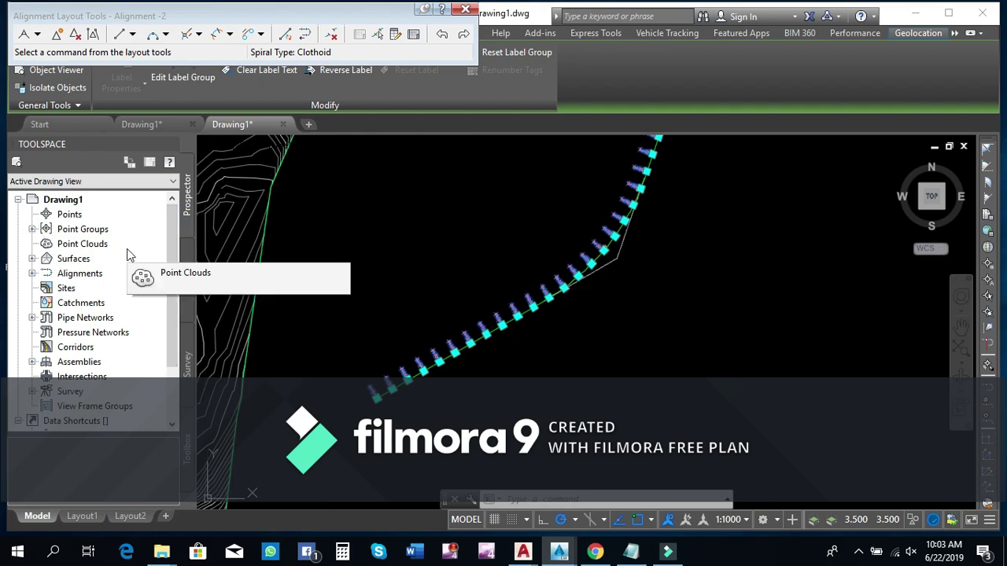
left_click(188, 451)
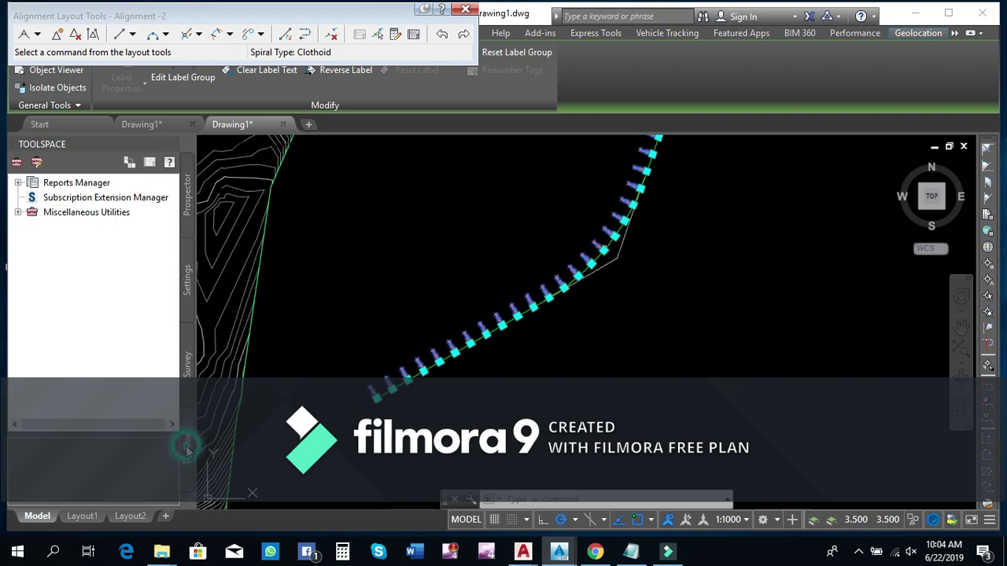
left_click(19, 183)
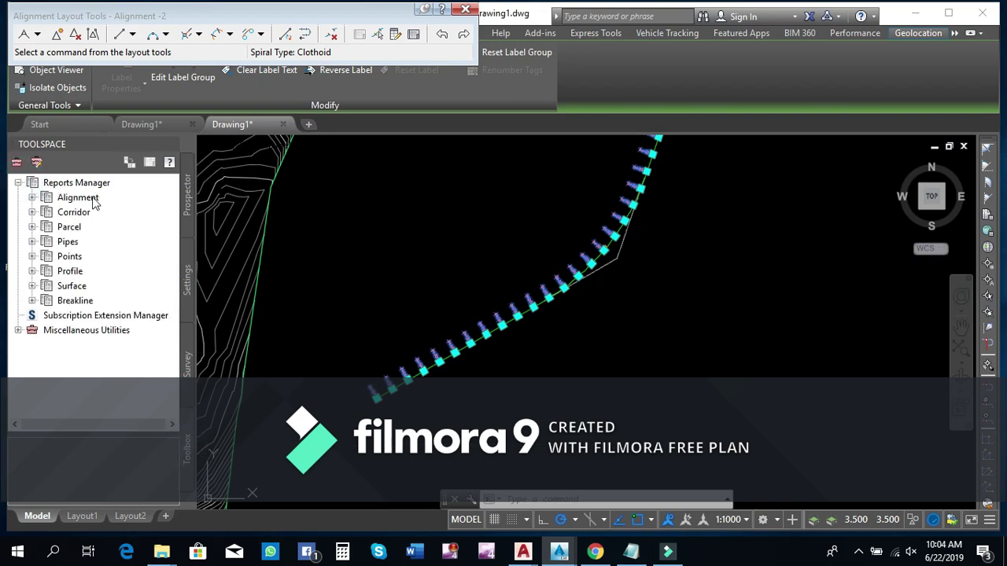
left_click(31, 198)
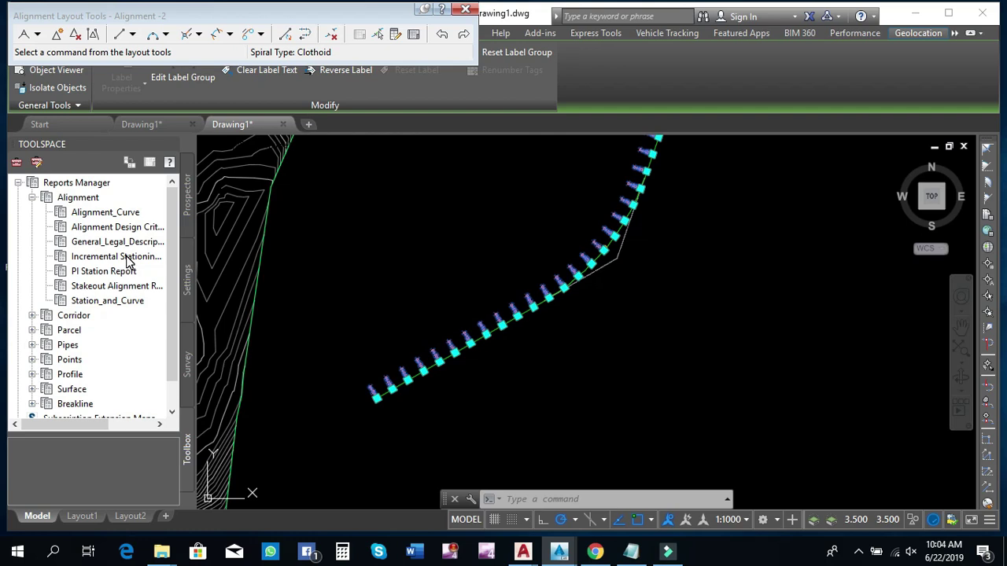
left_click(128, 260)
right_click(135, 262)
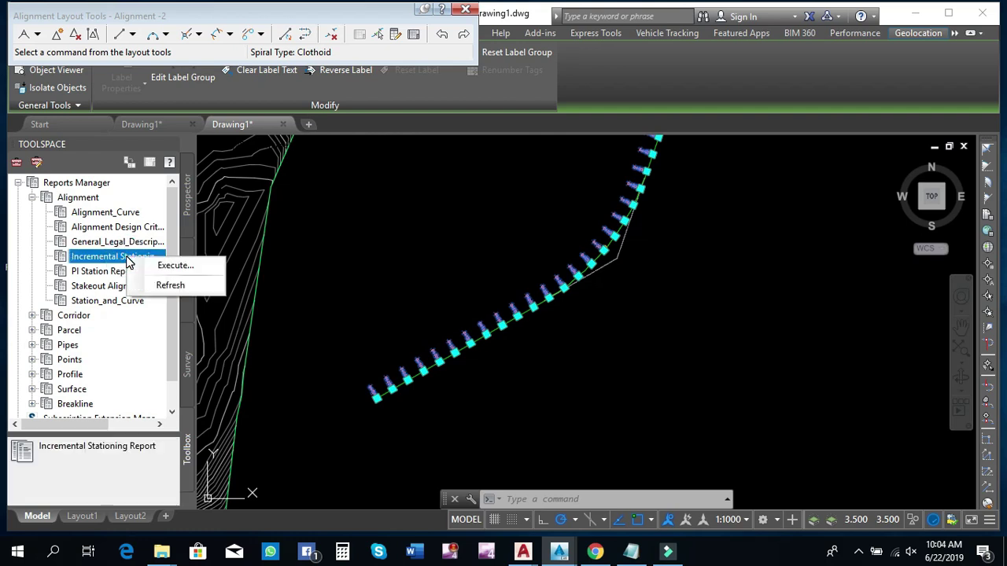
left_click(170, 267)
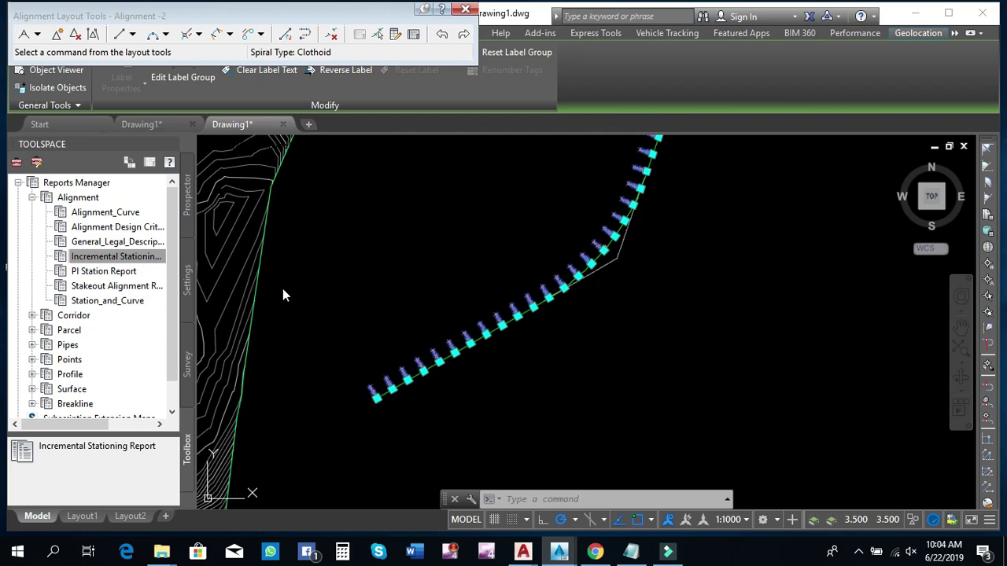
key("Escape")
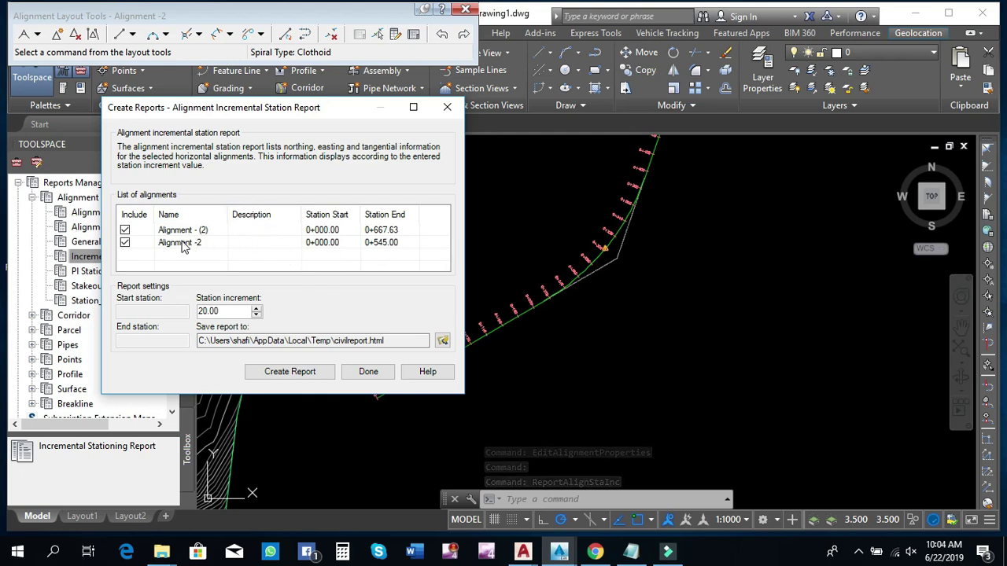
Keep Alignment - (2) included and create the 20.00-increment station report as an HTML page
left_click(124, 229)
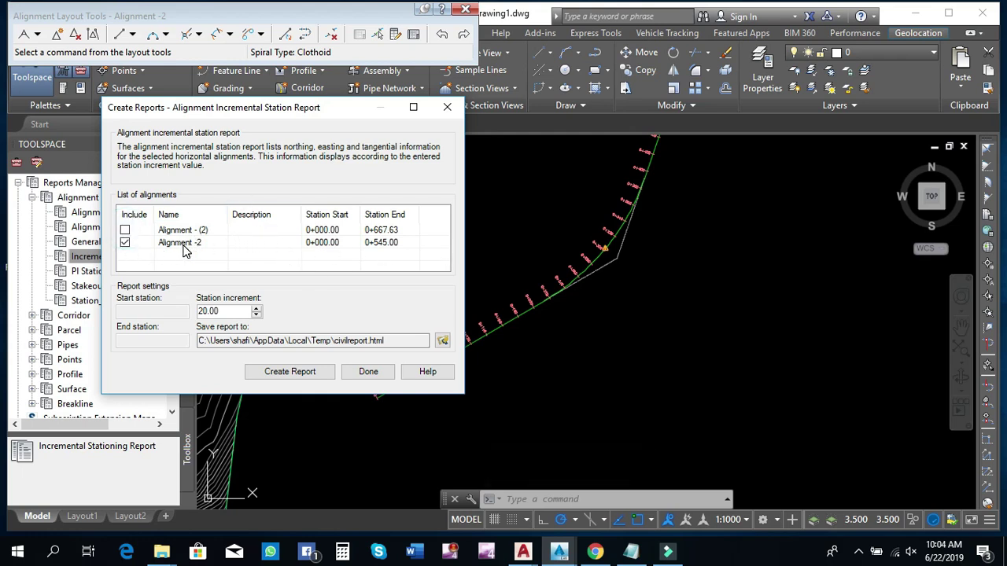
left_click(125, 230)
left_click(290, 373)
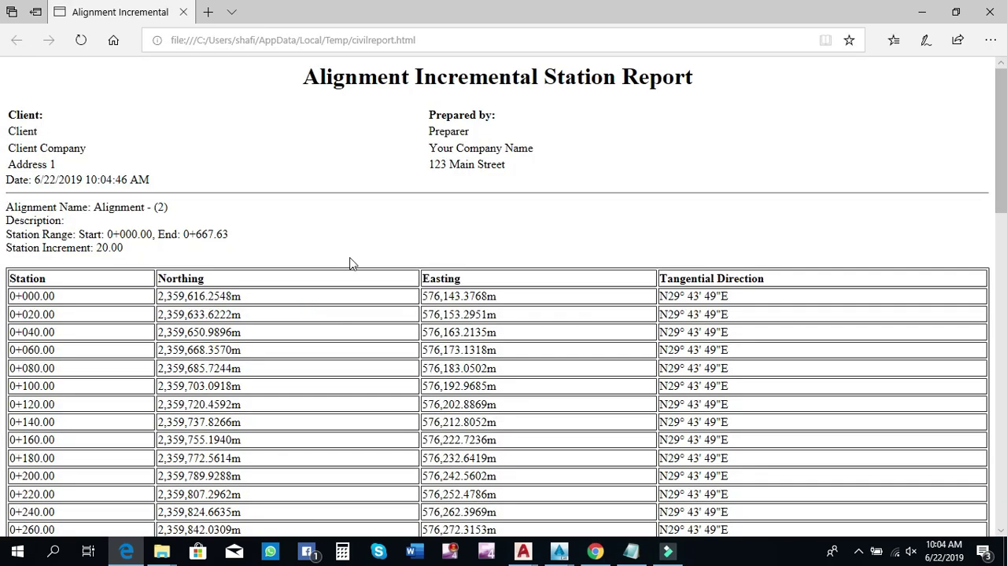
Scroll through the alignment station tables in the Edge report
scroll(363, 246, "down", 10)
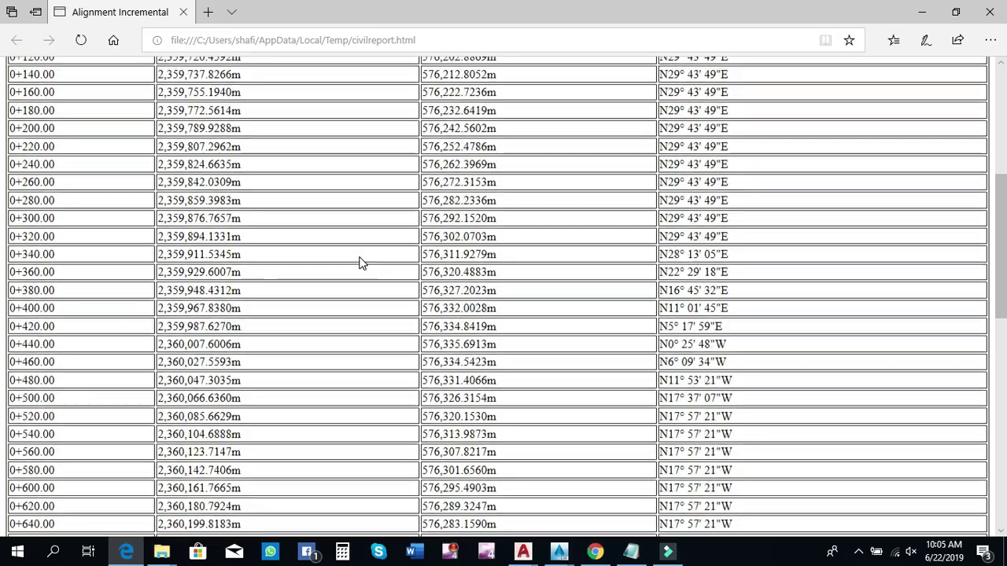
scroll(360, 263, "down", 3)
scroll(360, 267, "up", 6)
scroll(356, 280, "up", 7)
scroll(356, 281, "down", 5)
scroll(357, 281, "down", 8)
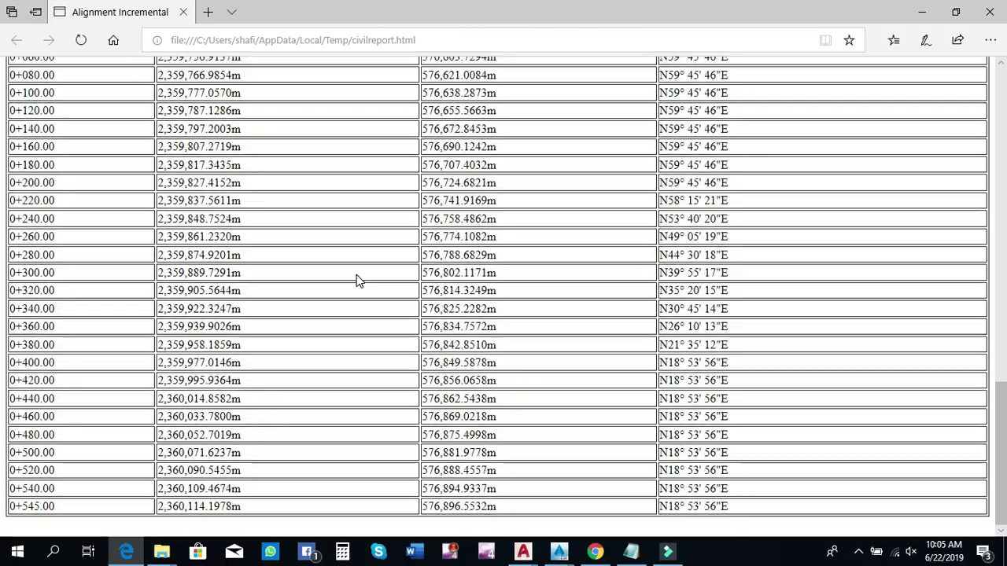
scroll(356, 281, "up", 5)
scroll(356, 281, "up", 8)
scroll(357, 281, "down", 4)
scroll(356, 281, "down", 3)
scroll(357, 280, "up", 5)
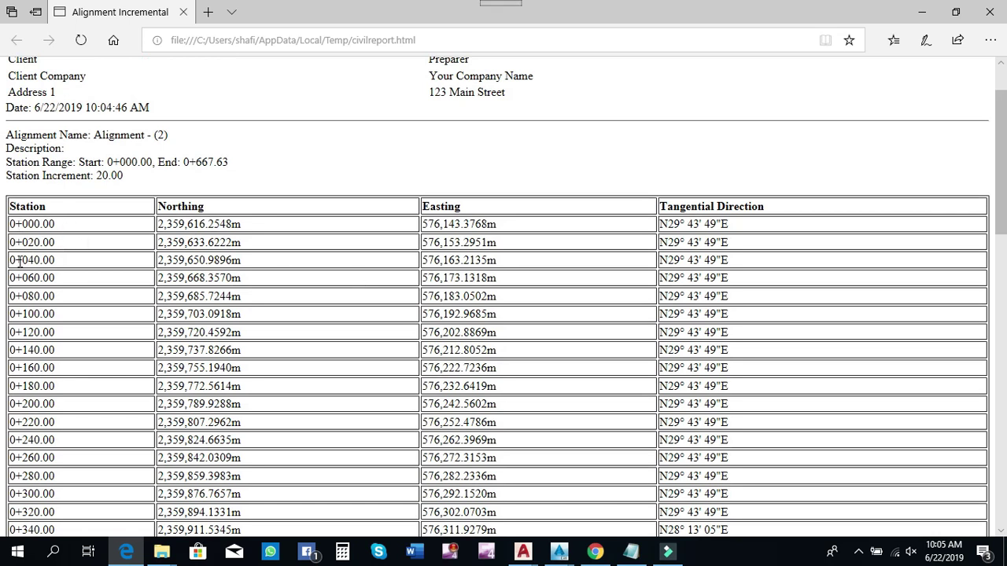
Review the remaining station rows, then close Edge and the incremental station report settings
scroll(317, 411, "down", 8)
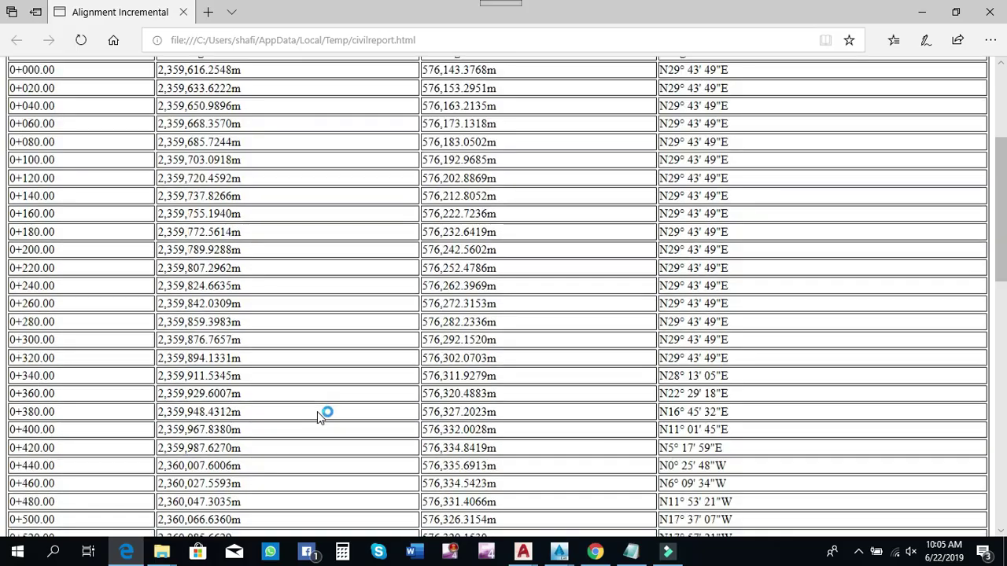
scroll(317, 411, "up", 4)
scroll(317, 417, "up", 4)
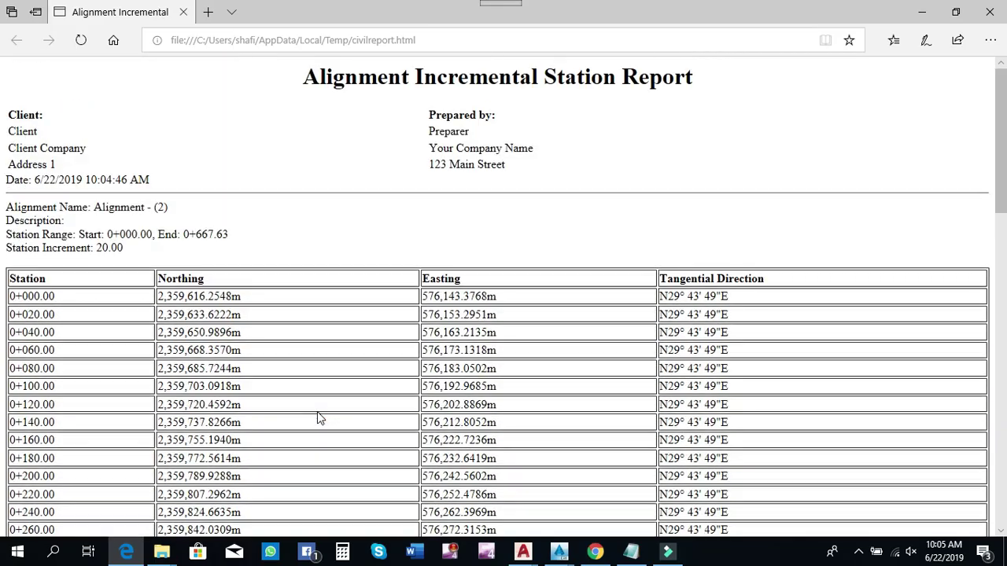
scroll(317, 418, "down", 4)
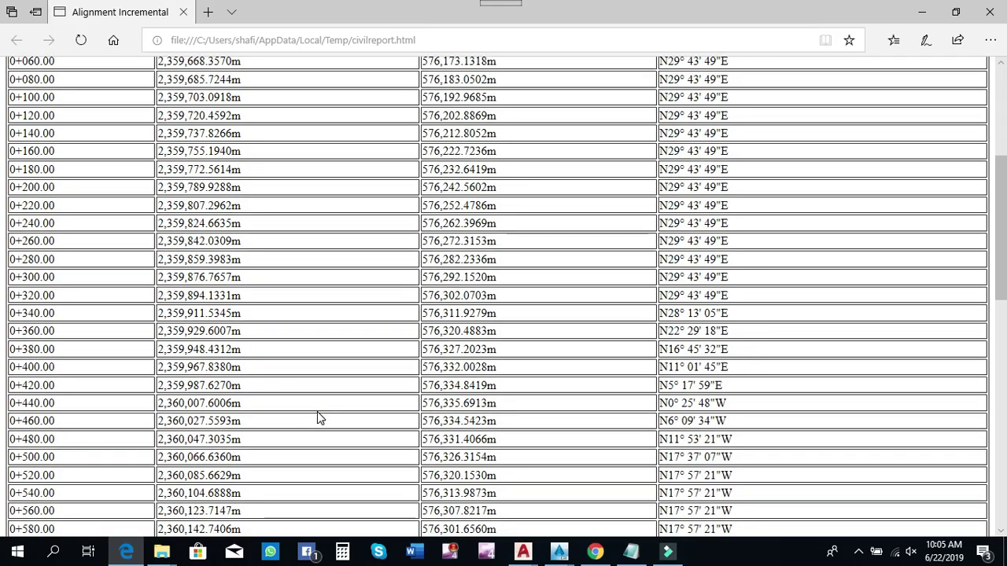
scroll(317, 418, "down", 3)
scroll(317, 411, "down", 7)
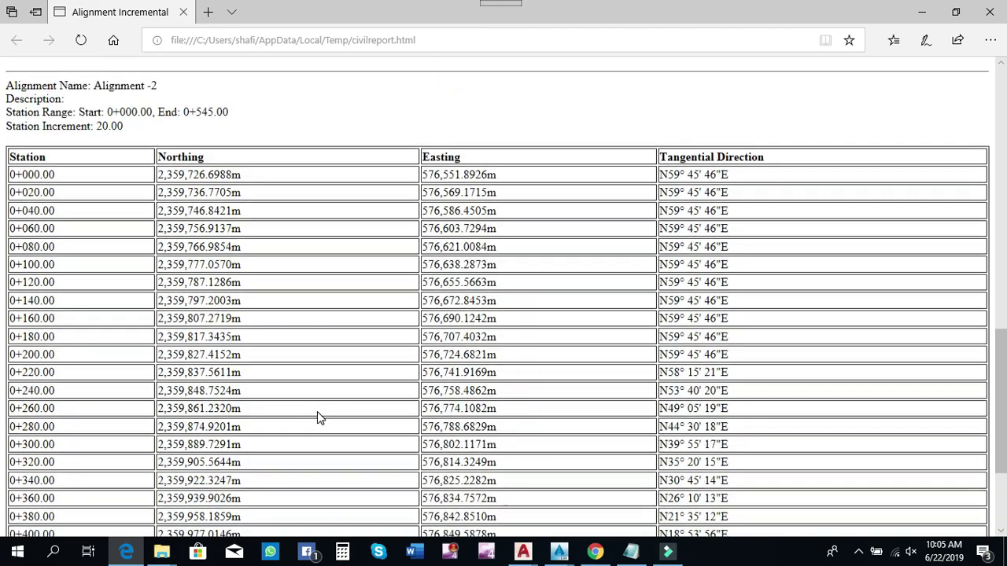
scroll(317, 412, "up", 6)
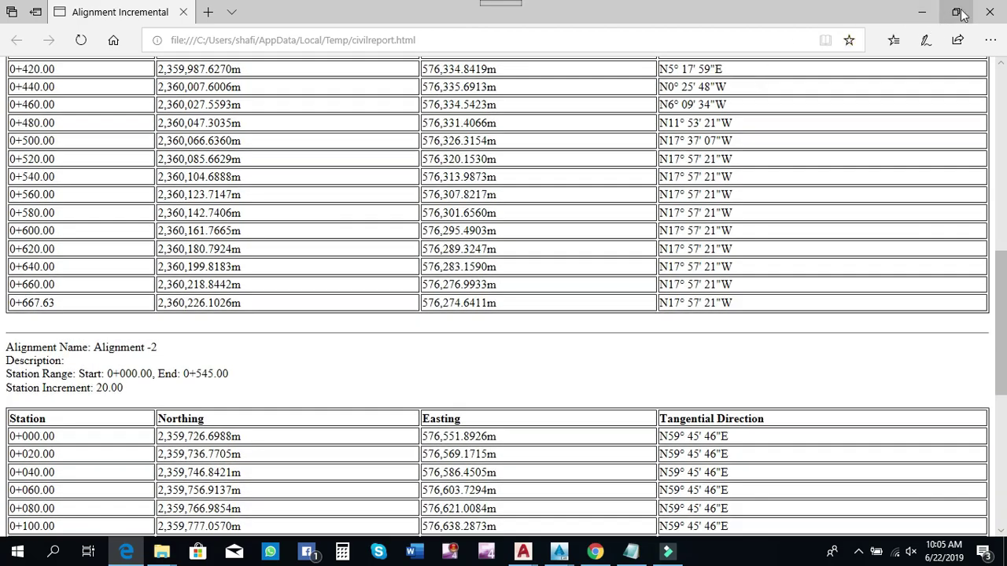
left_click(989, 12)
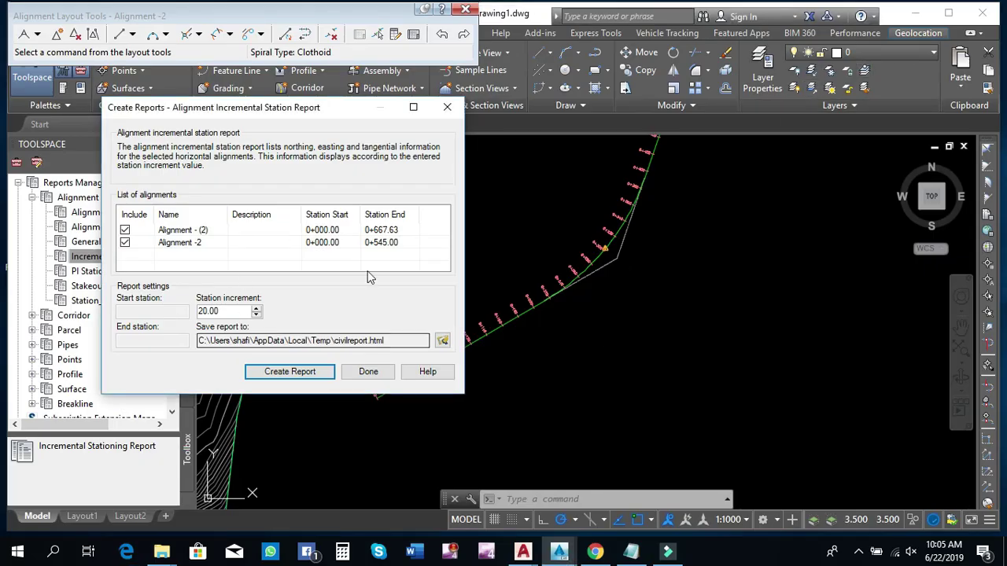
left_click(449, 108)
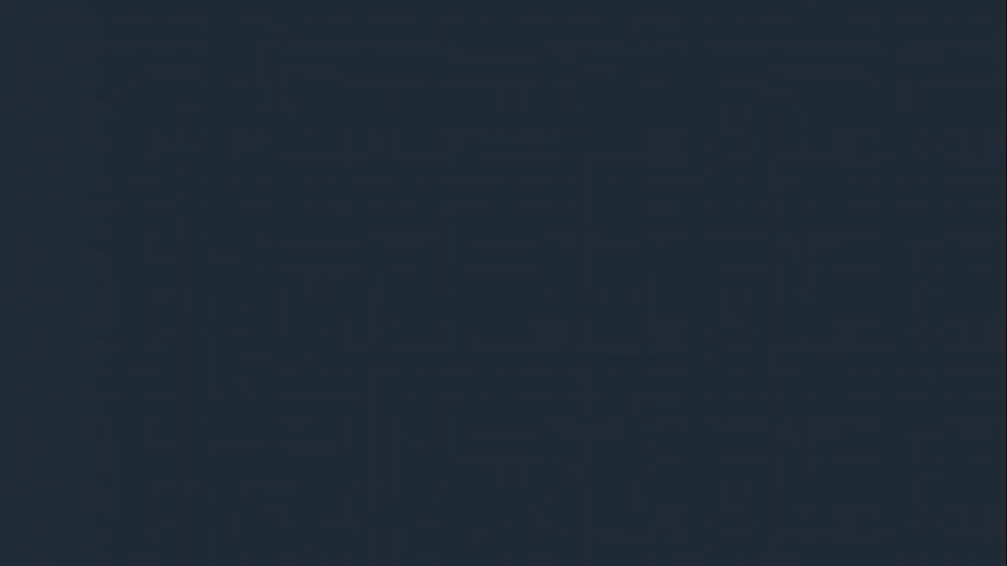